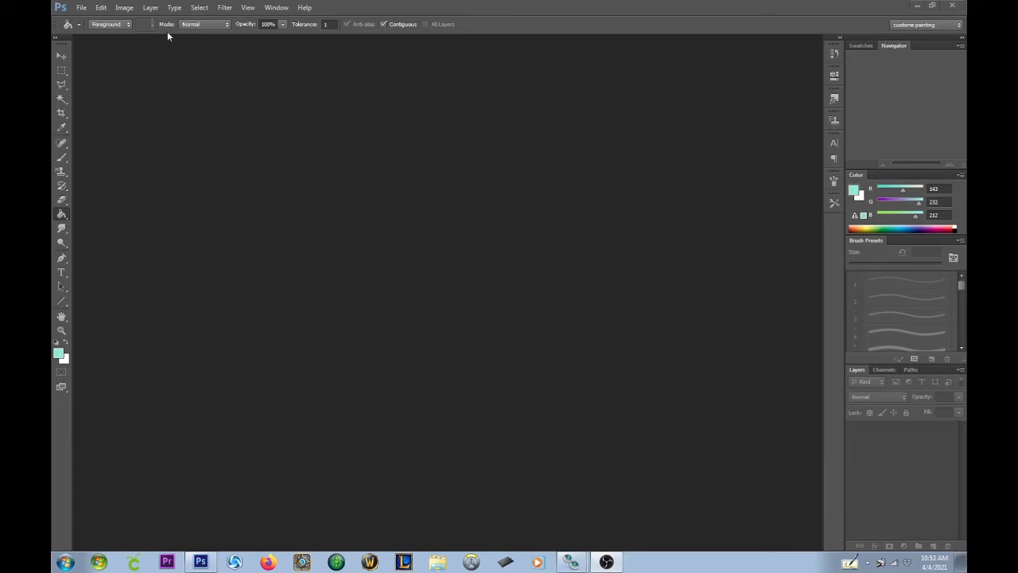
- Create a new 5 x 5 inch, 300 pixels/inch RGB document with a white background and add an empty layer
click(82, 7)
click(89, 20)
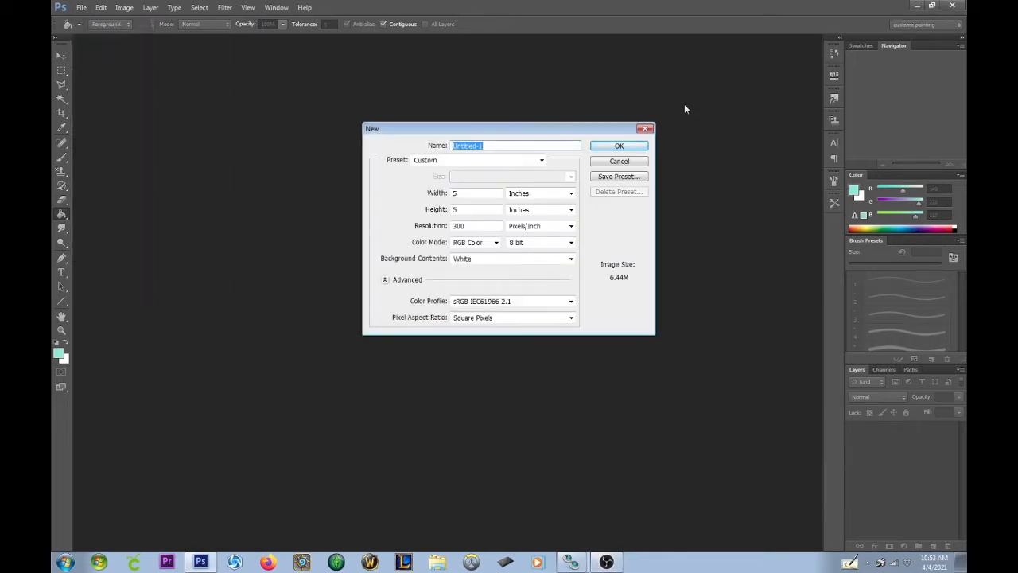
click(619, 148)
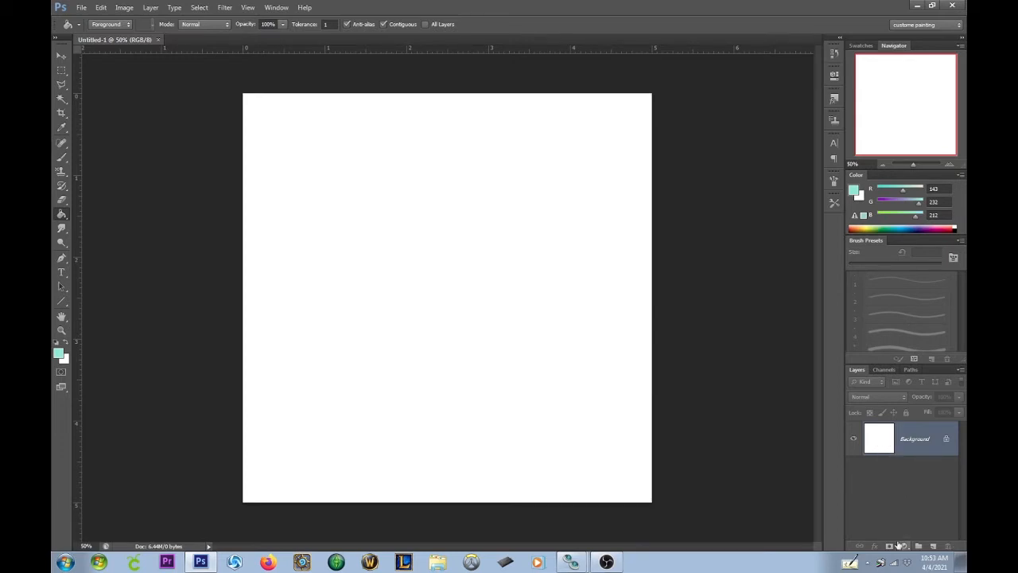
click(933, 546)
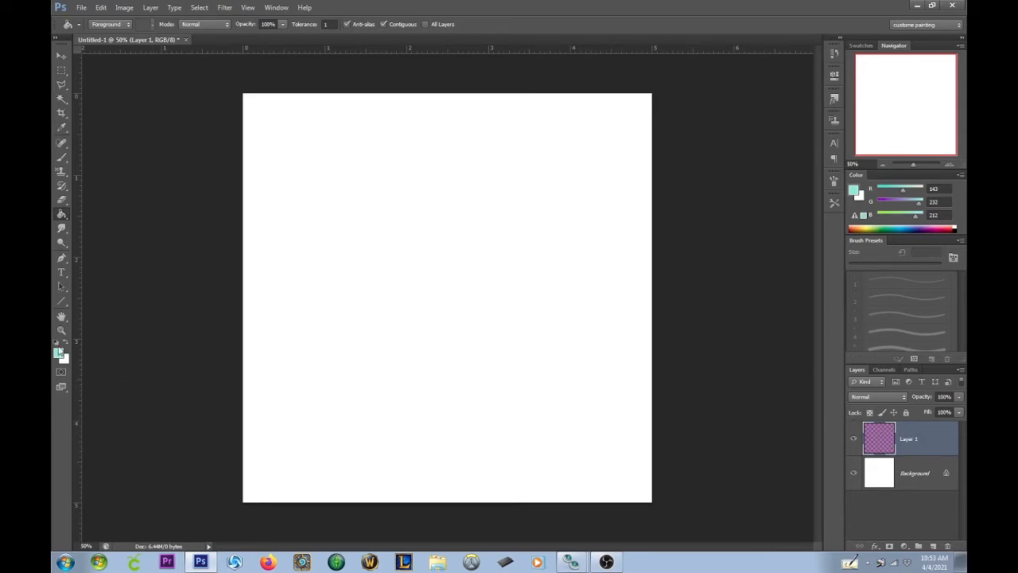
click(58, 355)
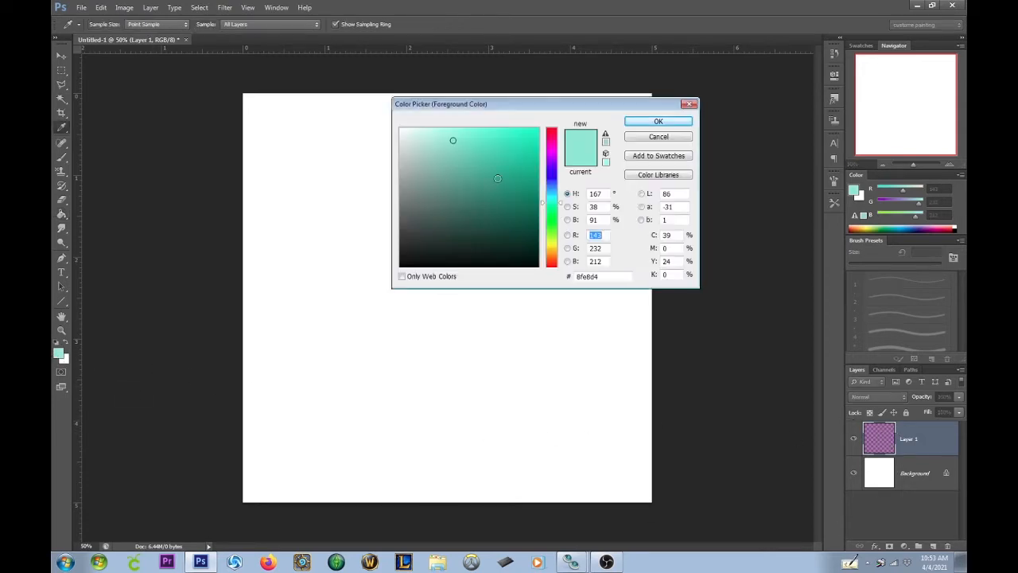
click(660, 122)
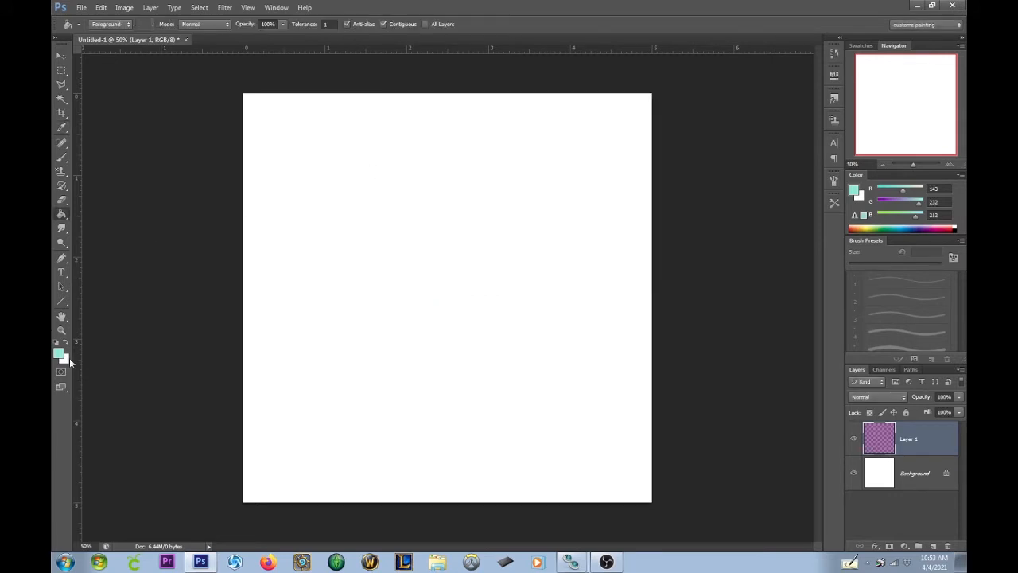
click(69, 359)
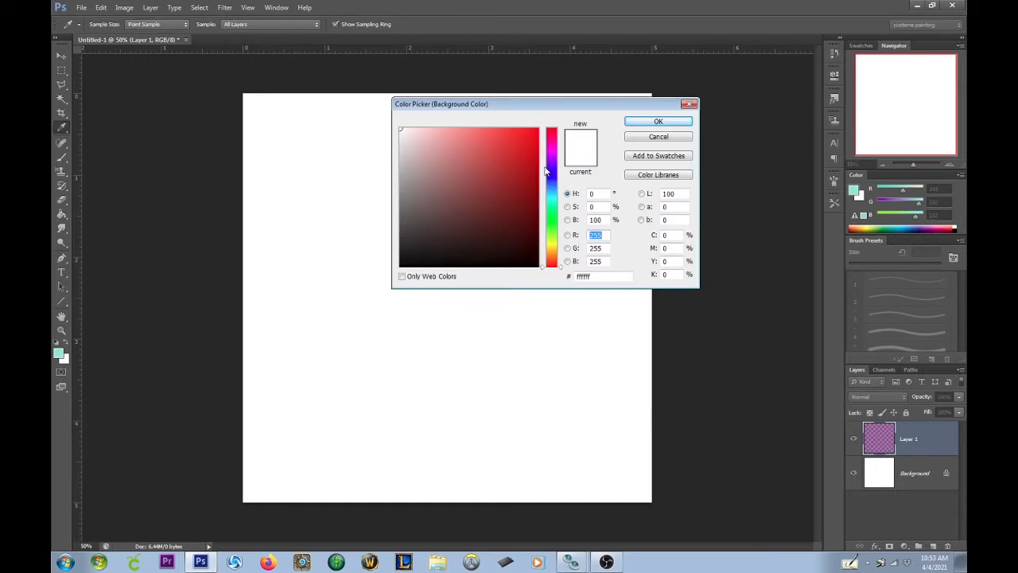
click(659, 120)
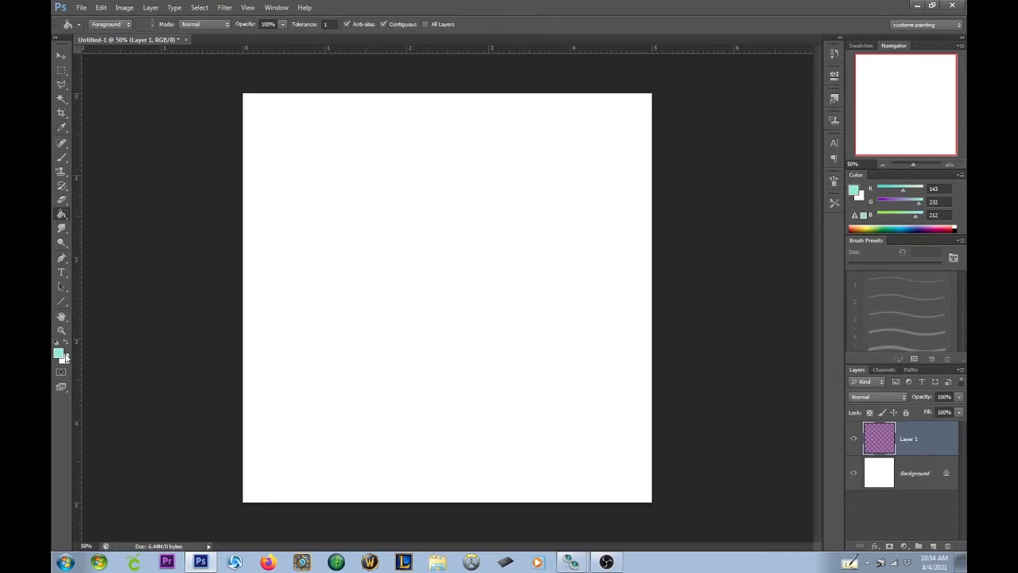
- Try to apply the Color Halftone filter to the empty layer
click(225, 8)
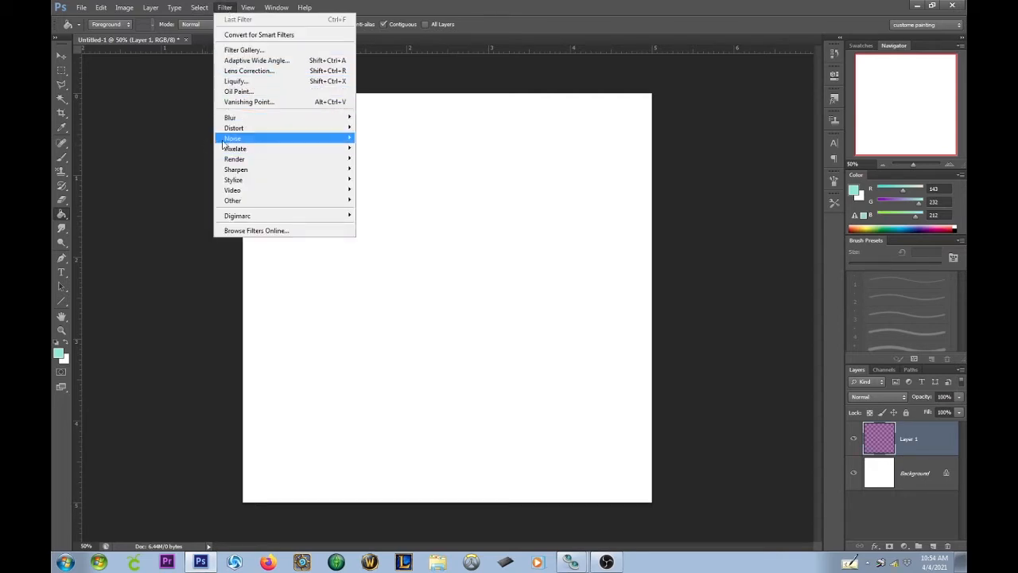
mouse_move(223, 149)
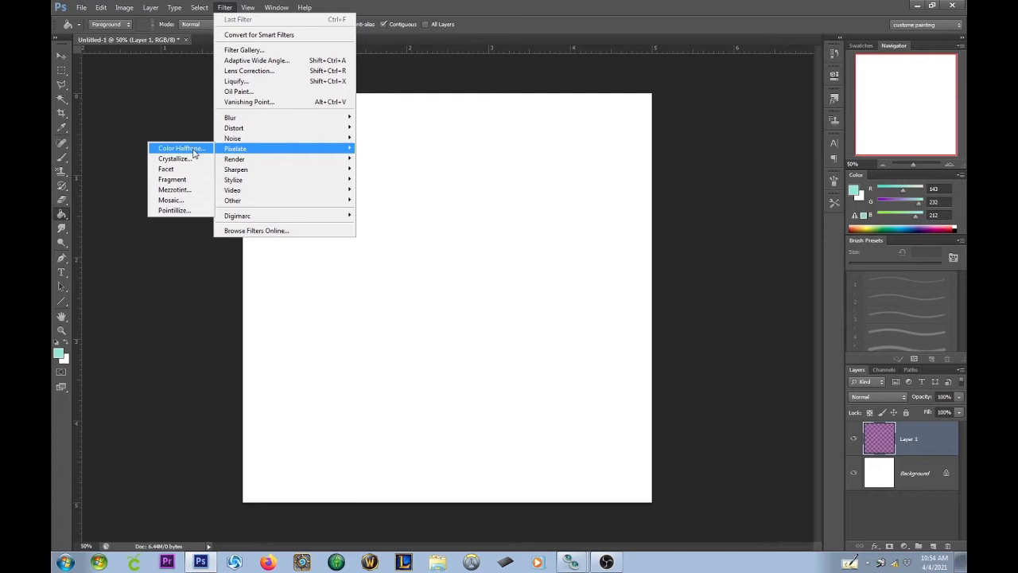
click(192, 148)
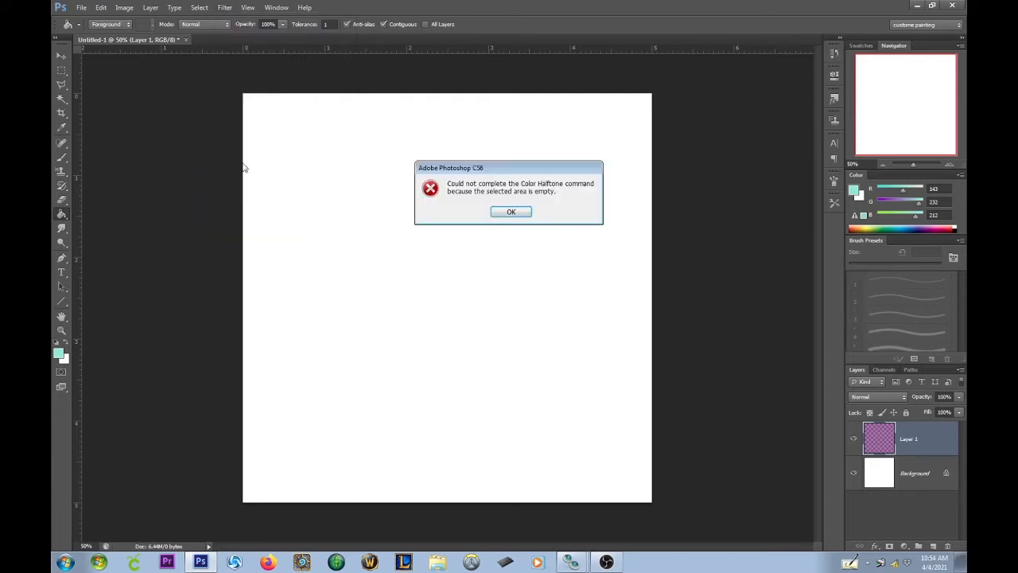
click(516, 213)
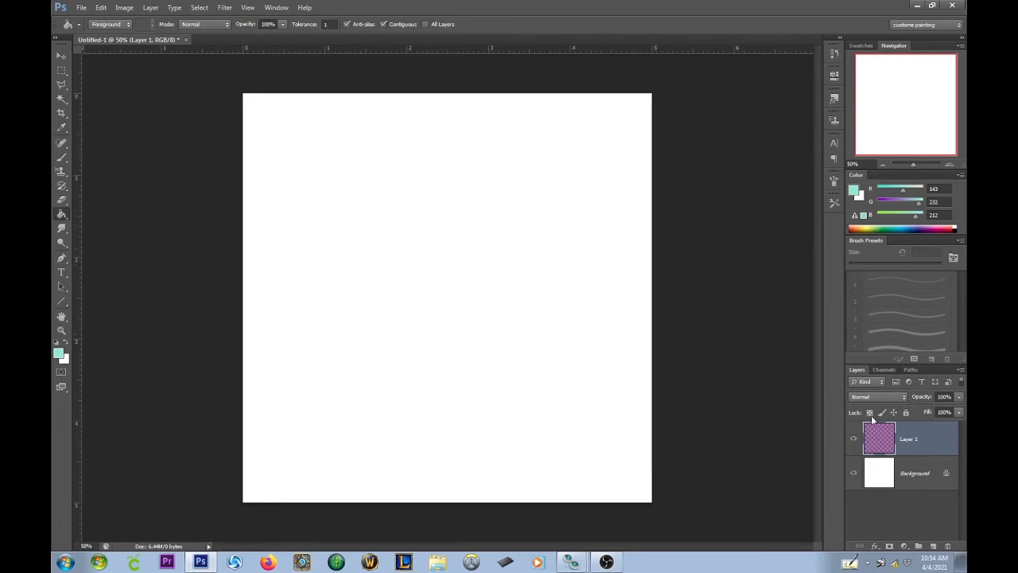
- Fill Layer 1 with the mint foreground color and apply Color Halftone with a 50-pixel maximum radius and all four channel angles at 0
click(413, 265)
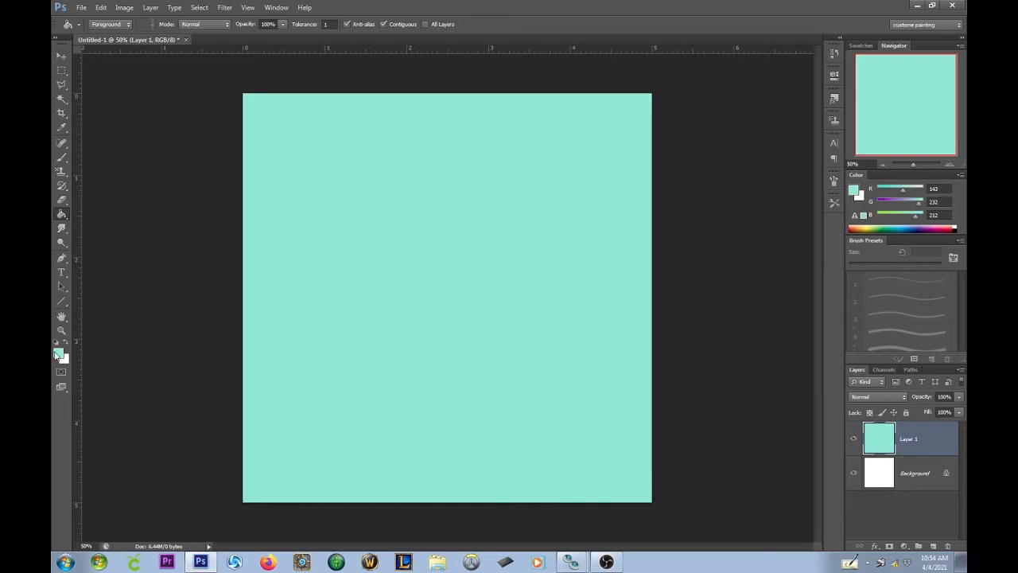
click(225, 8)
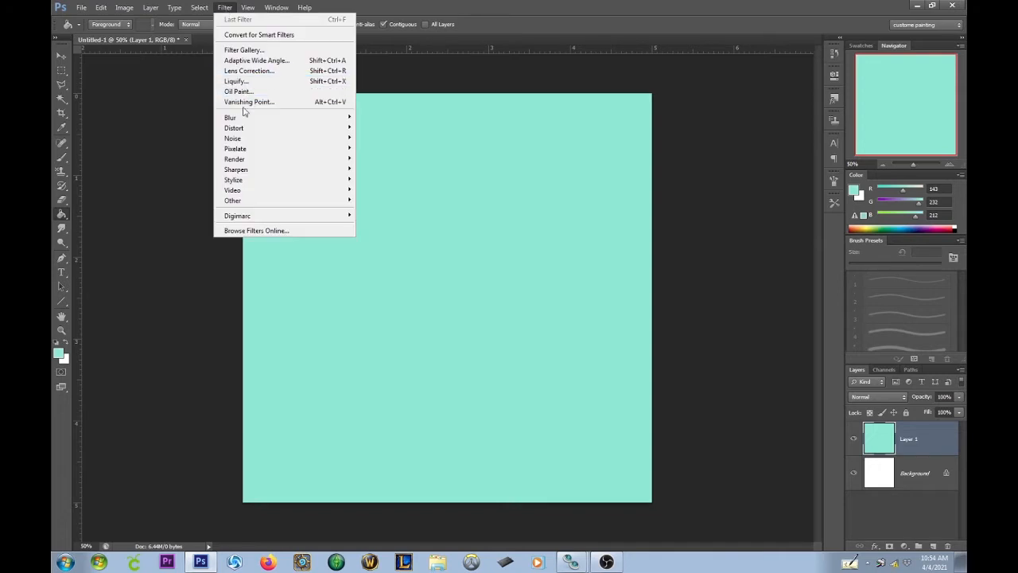
mouse_move(255, 154)
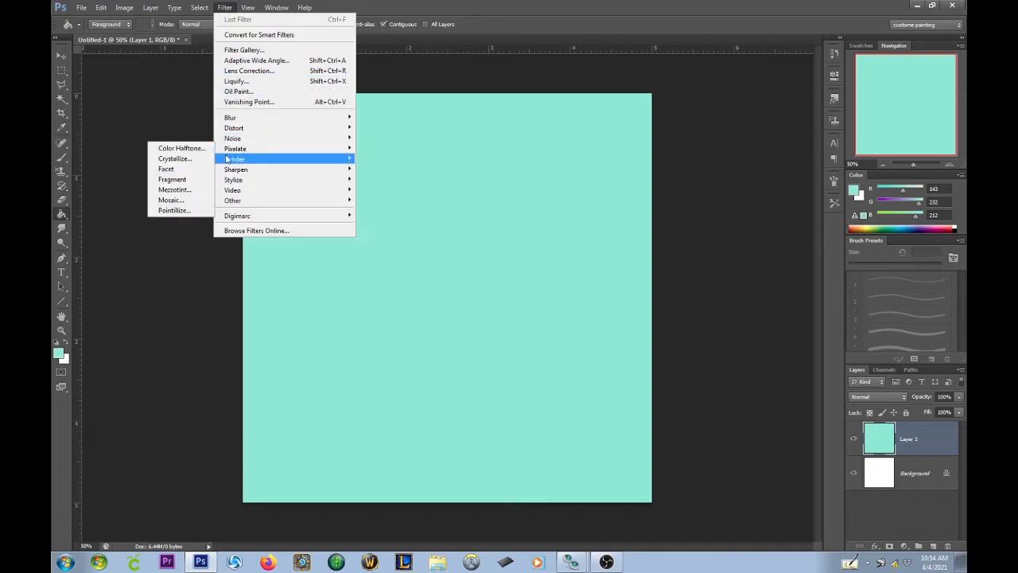
click(180, 149)
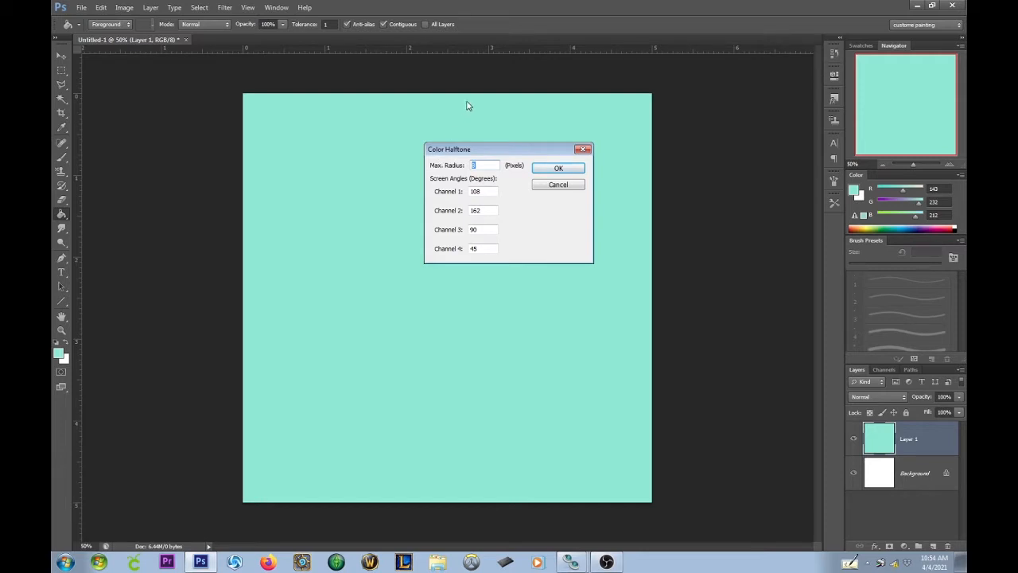
text(50)
key(Tab)
text(0)
double_click(492, 212)
text(0)
double_click(479, 230)
text(0)
double_click(480, 247)
text(0)
click(560, 168)
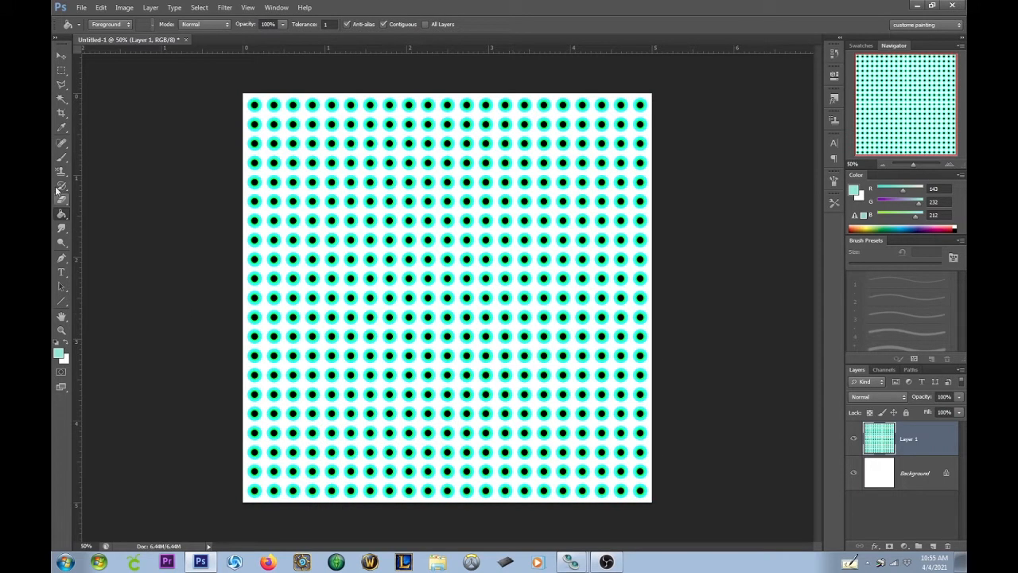
- Select the white area around the dots with the Magic Wand, invert the selection and delete the dots from Layer 1
click(61, 99)
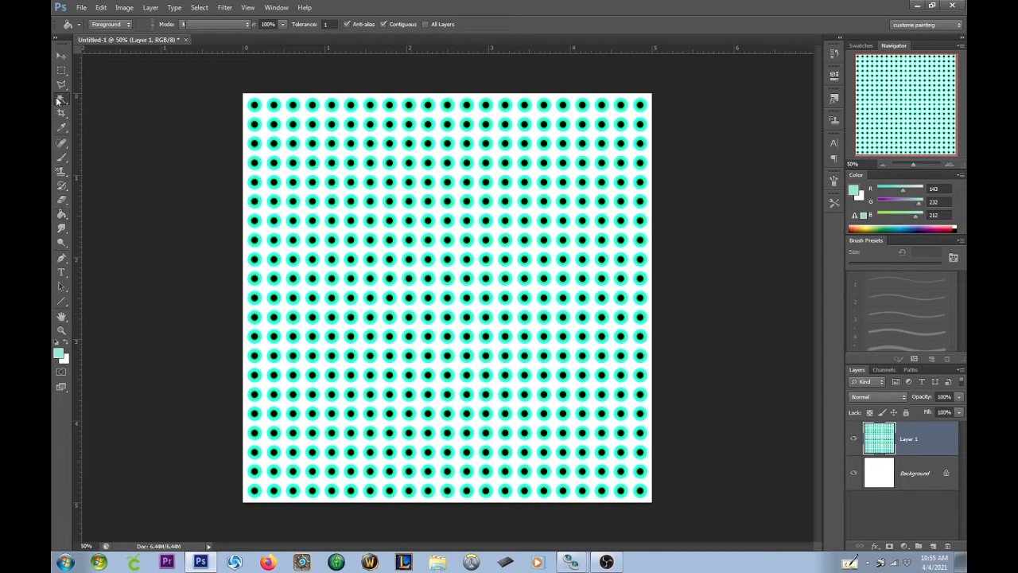
click(438, 152)
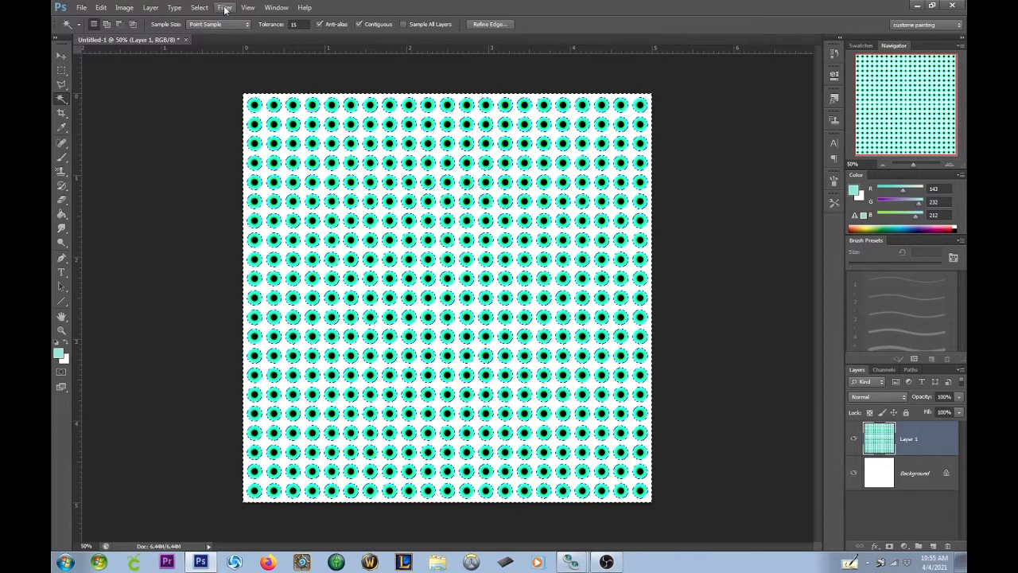
click(199, 7)
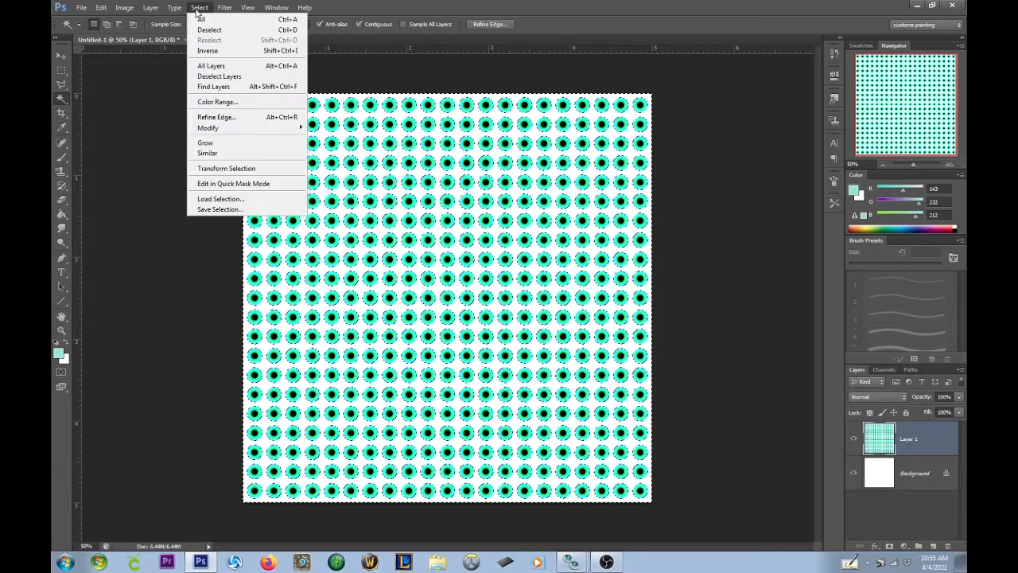
click(210, 50)
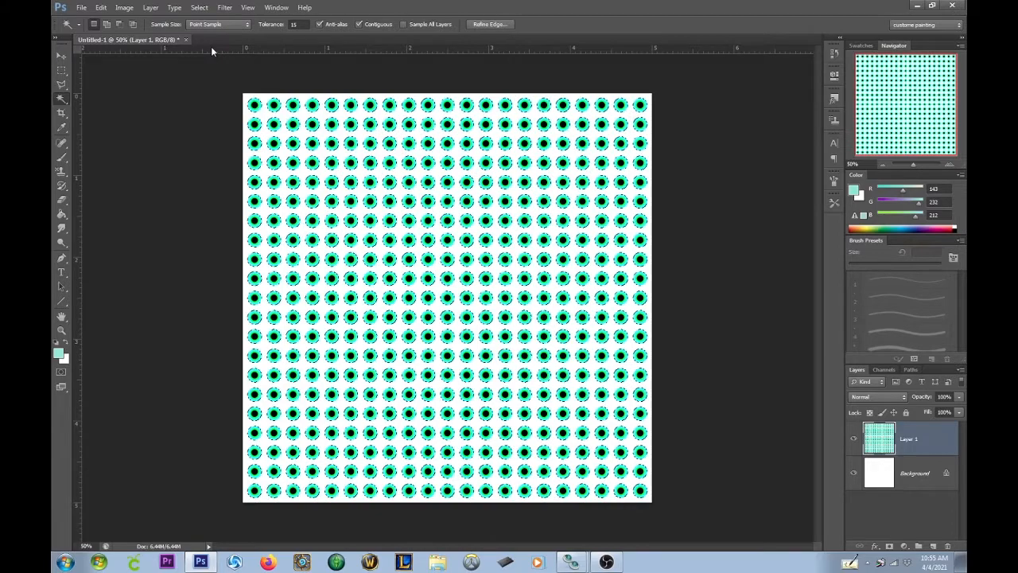
key(Delete)
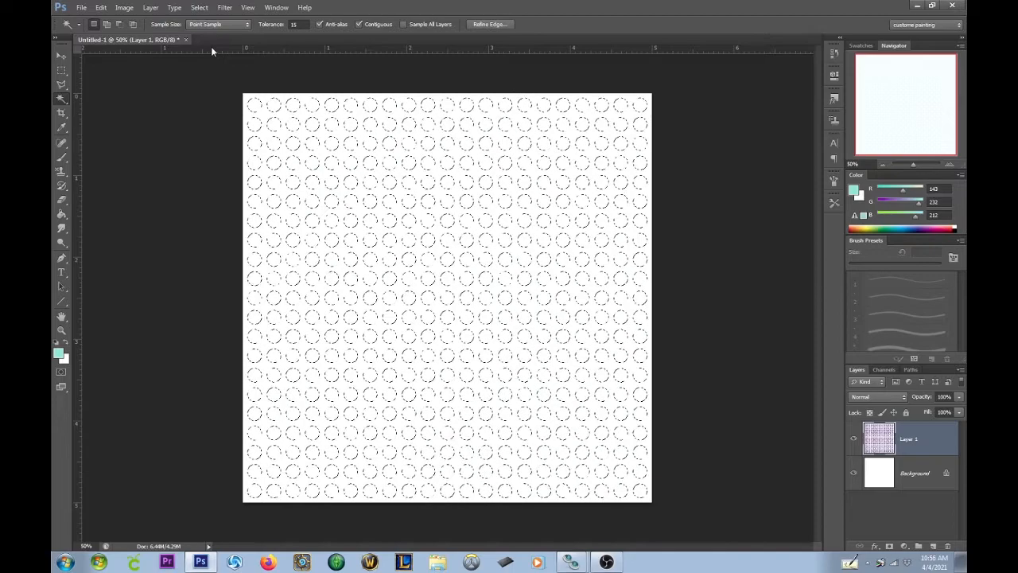
- Convert the locked Background into a regular layer with the default name Layer 0
click(886, 470)
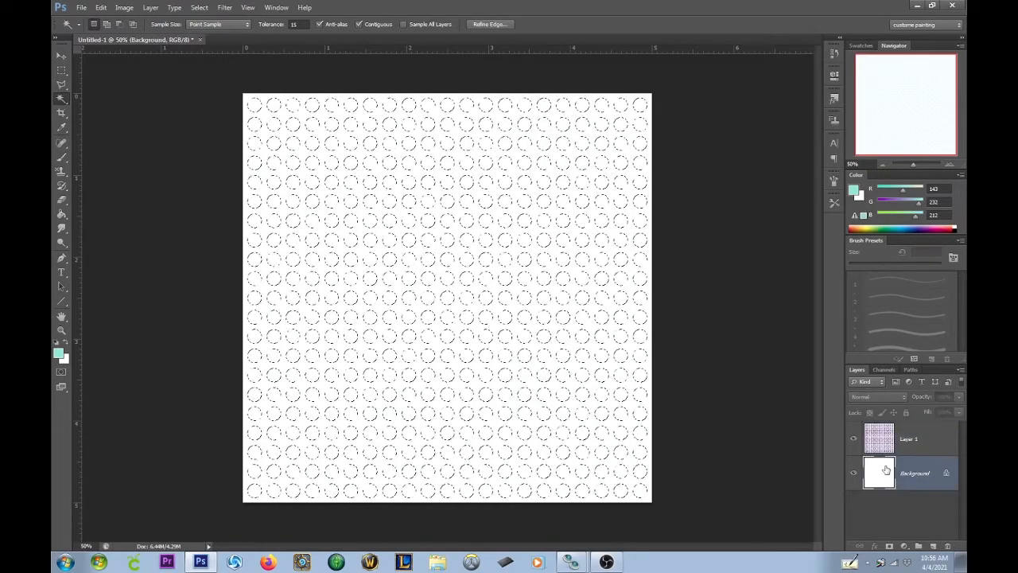
double_click(939, 474)
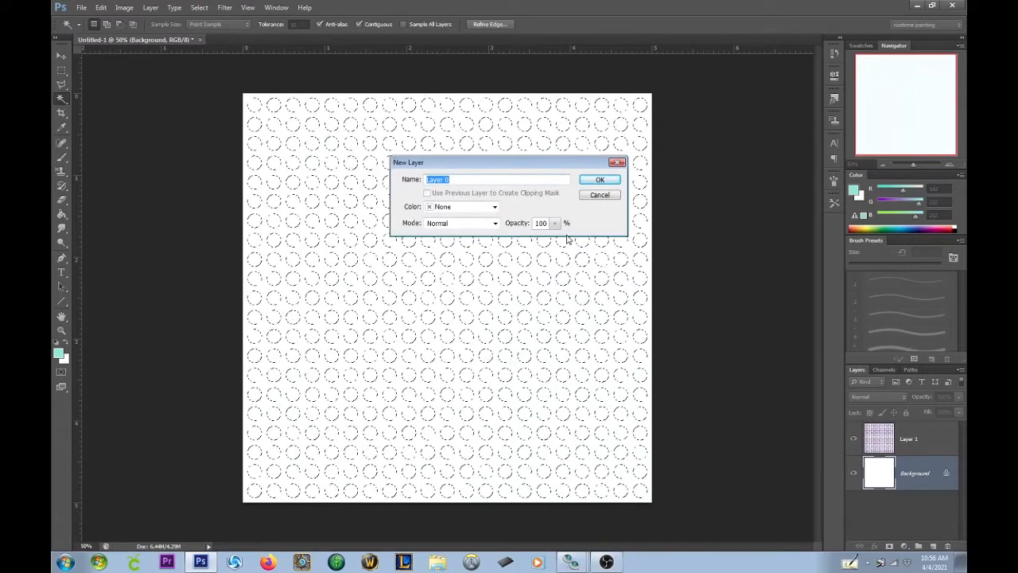
click(592, 183)
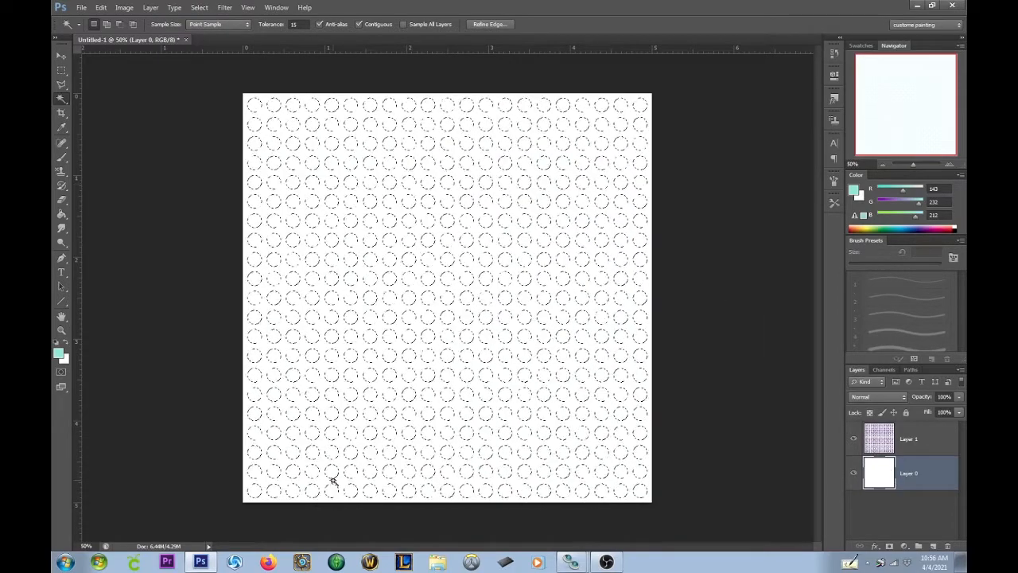
- Clear the dot selection and fill Layer 0 with the mint foreground color
click(61, 214)
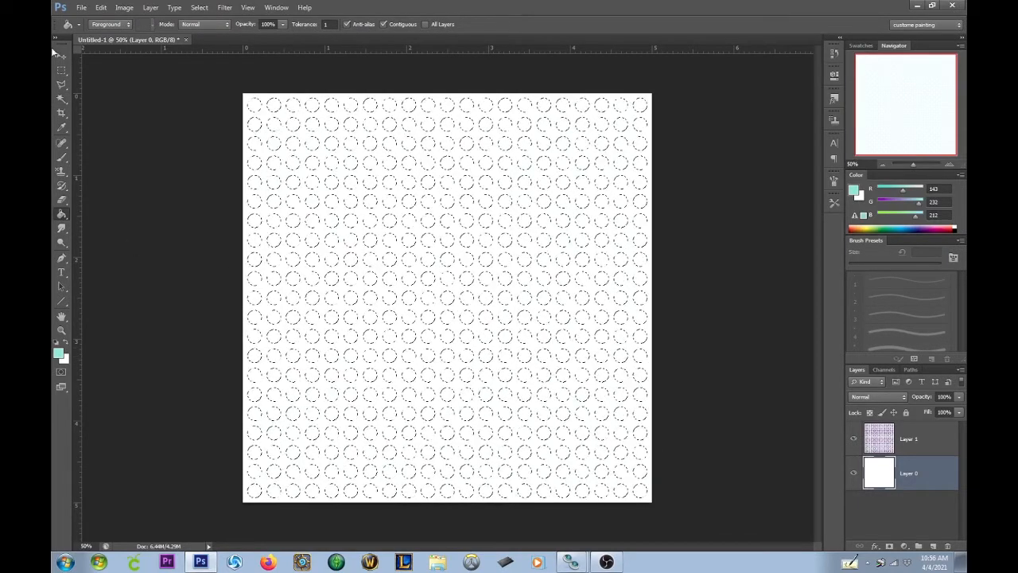
click(61, 70)
click(265, 135)
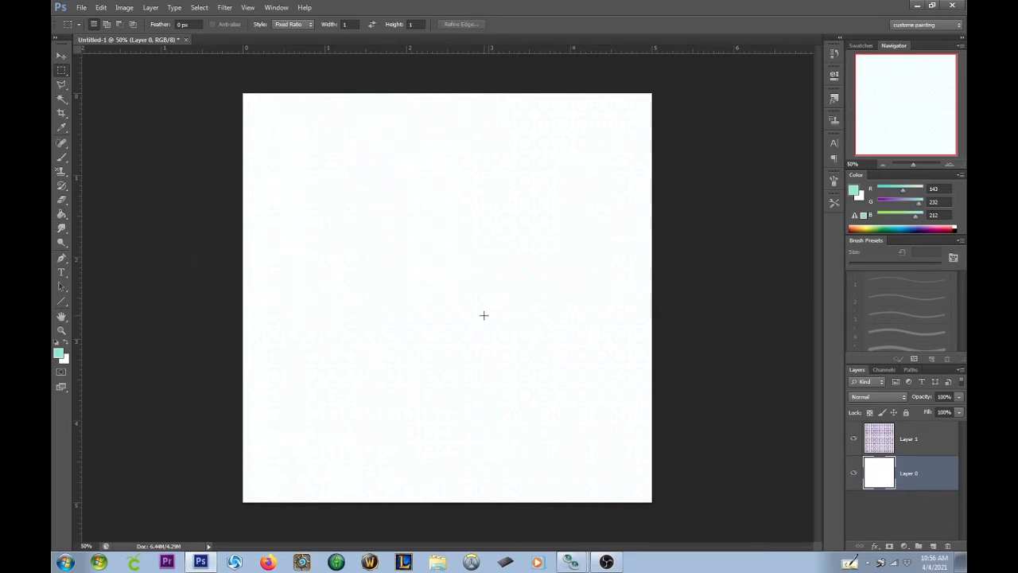
click(62, 214)
click(426, 319)
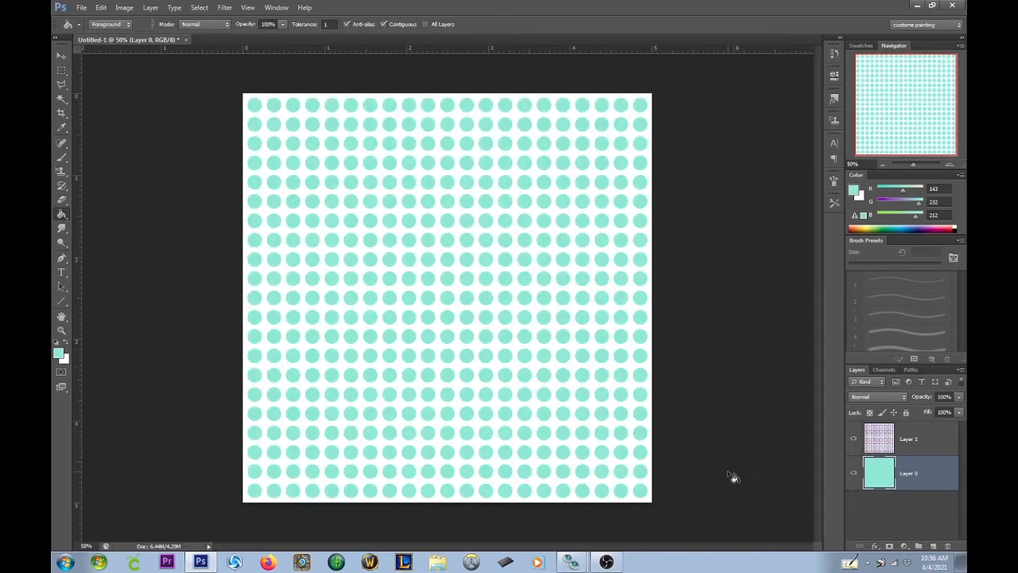
- Set the foreground color to magenta aa4591 and fill Layer 0 with it
click(59, 353)
drag(505, 222, 517, 146)
click(550, 145)
click(484, 174)
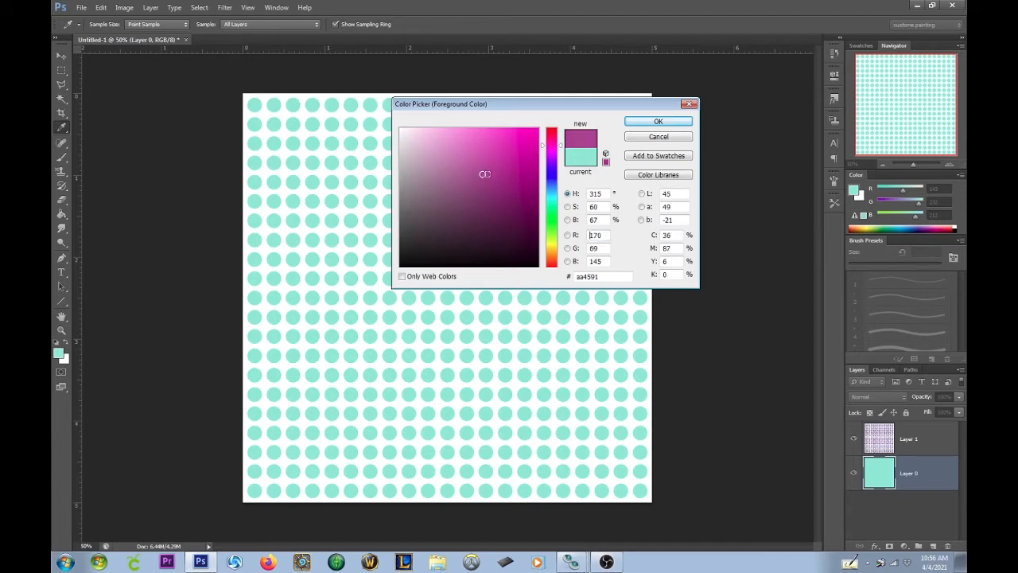
click(658, 121)
click(532, 231)
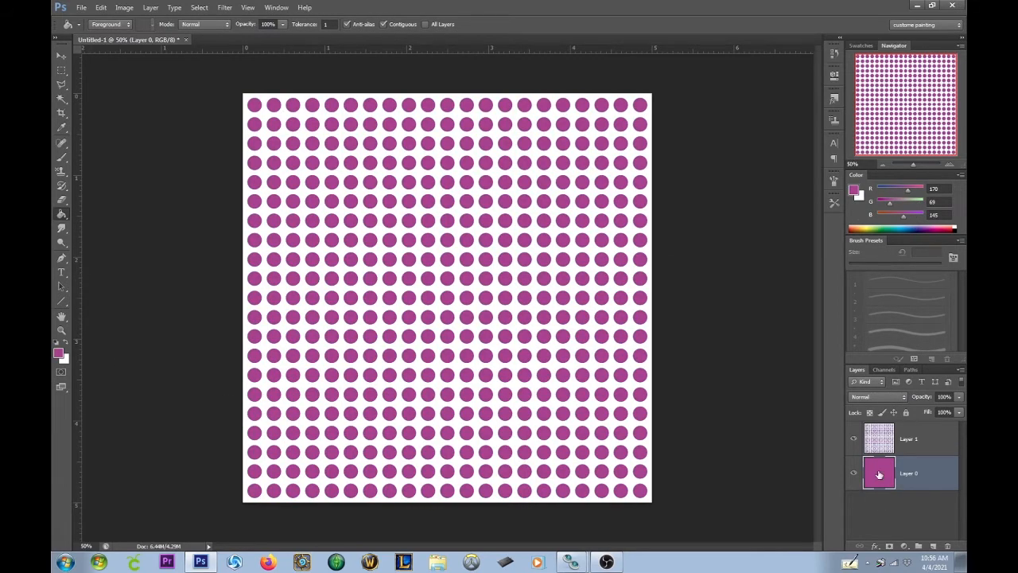
- Set the foreground color to dark purple 660e50 and fill Layer 0 with it
click(58, 353)
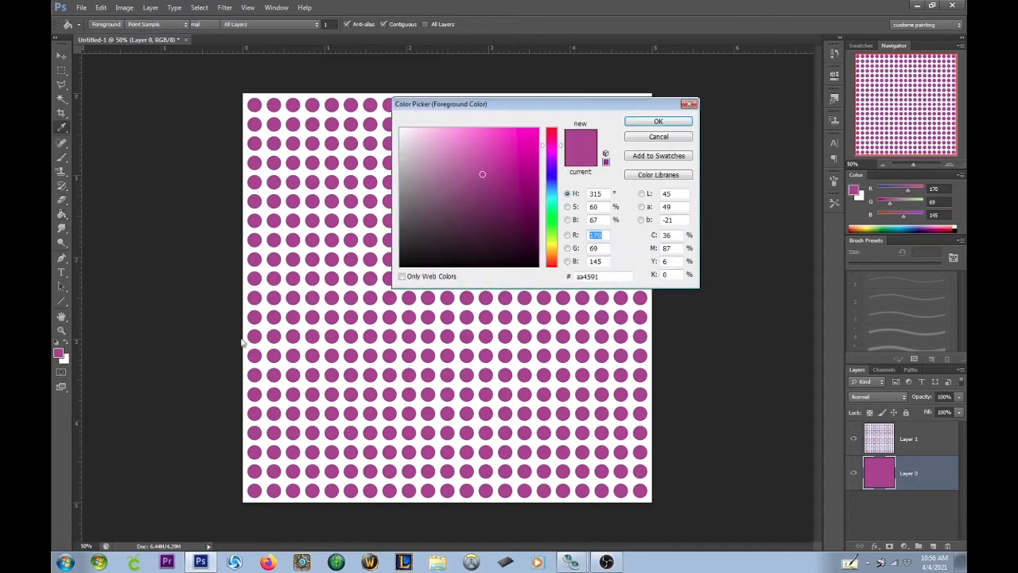
click(519, 211)
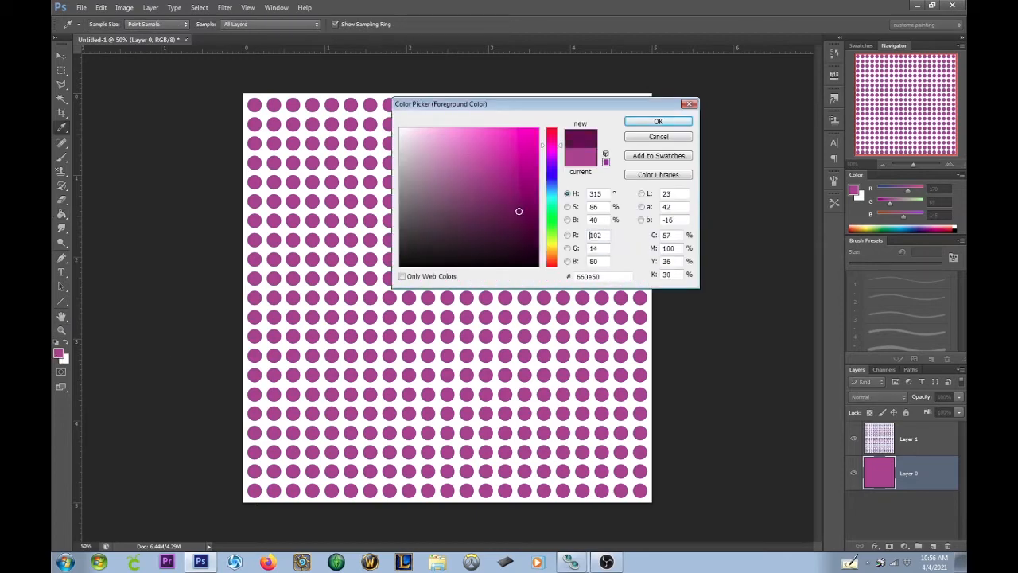
click(656, 121)
key(g)
click(428, 283)
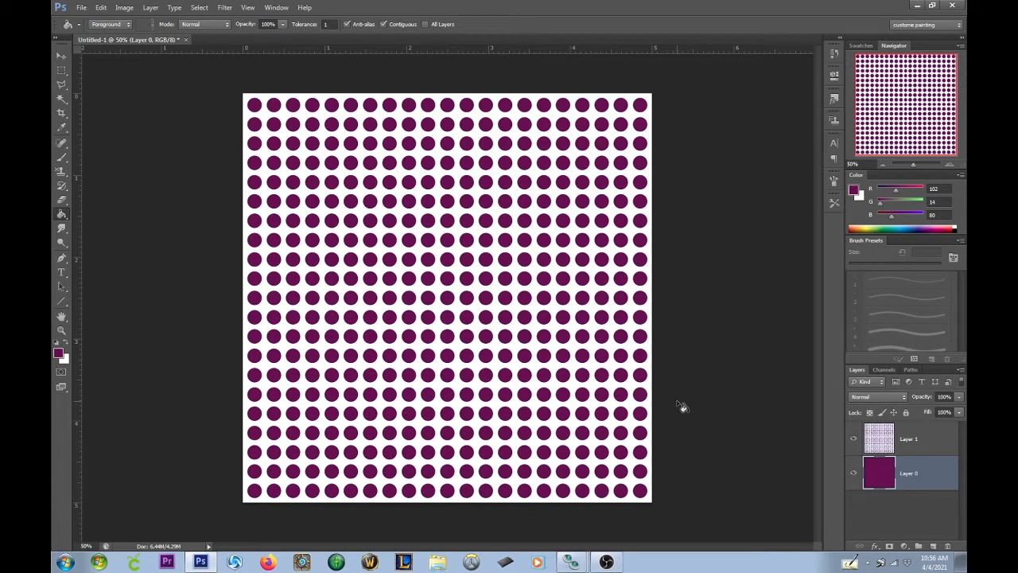
- Select Layer 1, hide Layer 0 to inspect the cut-out dots, and show Layer 0 again
click(878, 444)
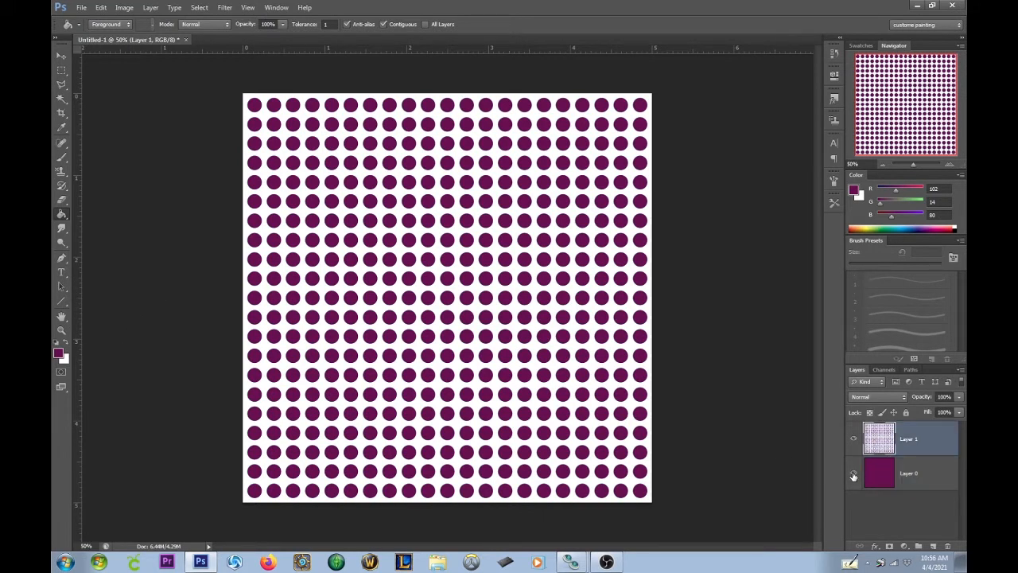
click(854, 475)
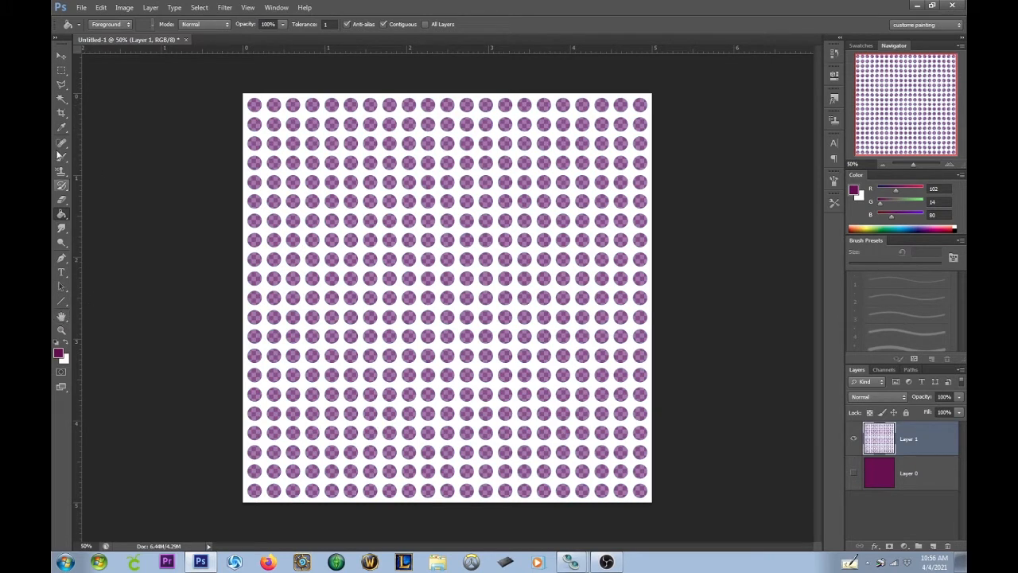
click(852, 474)
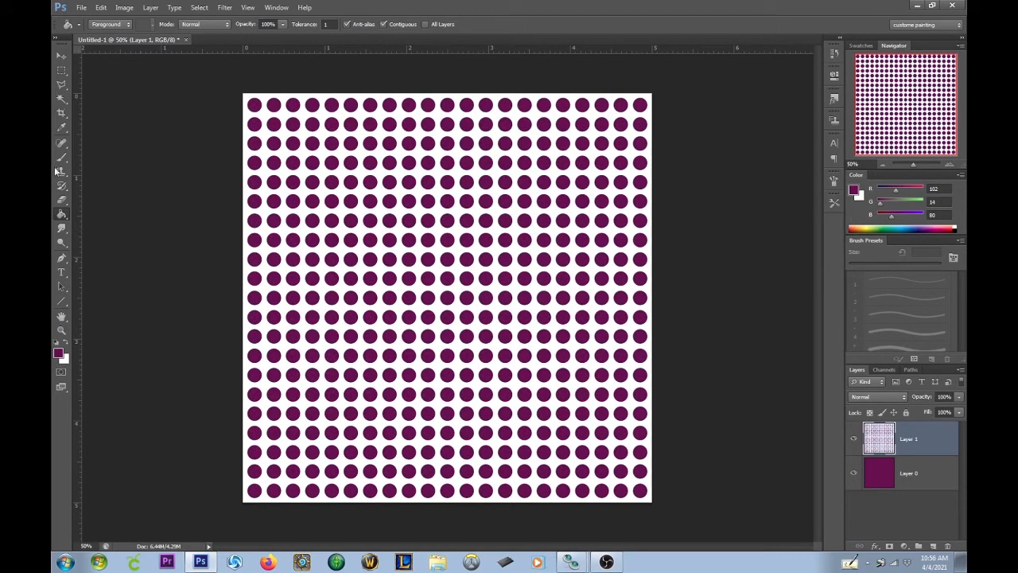
- Set the rectangular marquee style to Normal, delete everything below the fourth dot row from Layer 1, and deselect
click(61, 71)
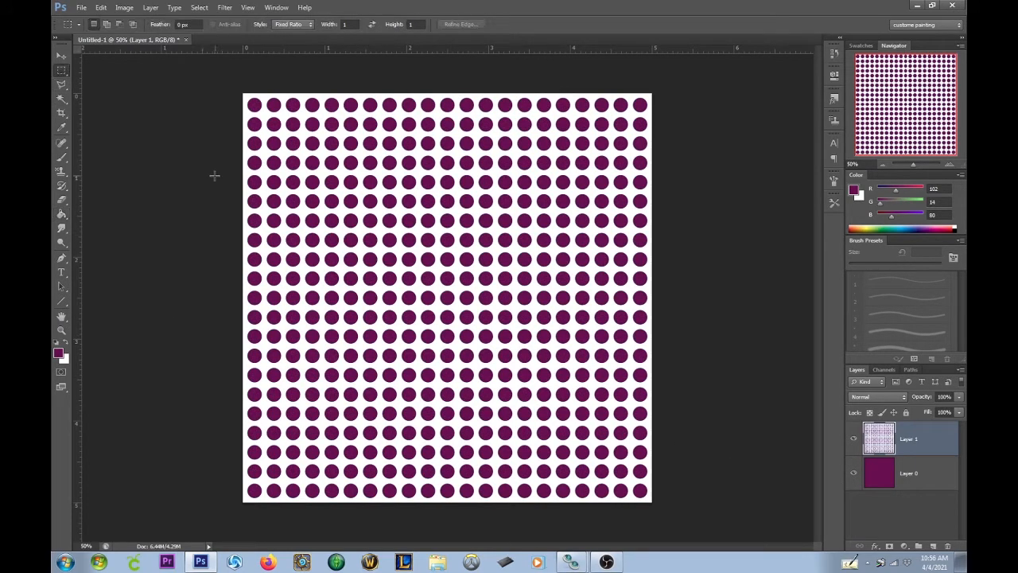
drag(214, 171, 573, 501)
click(309, 27)
click(301, 36)
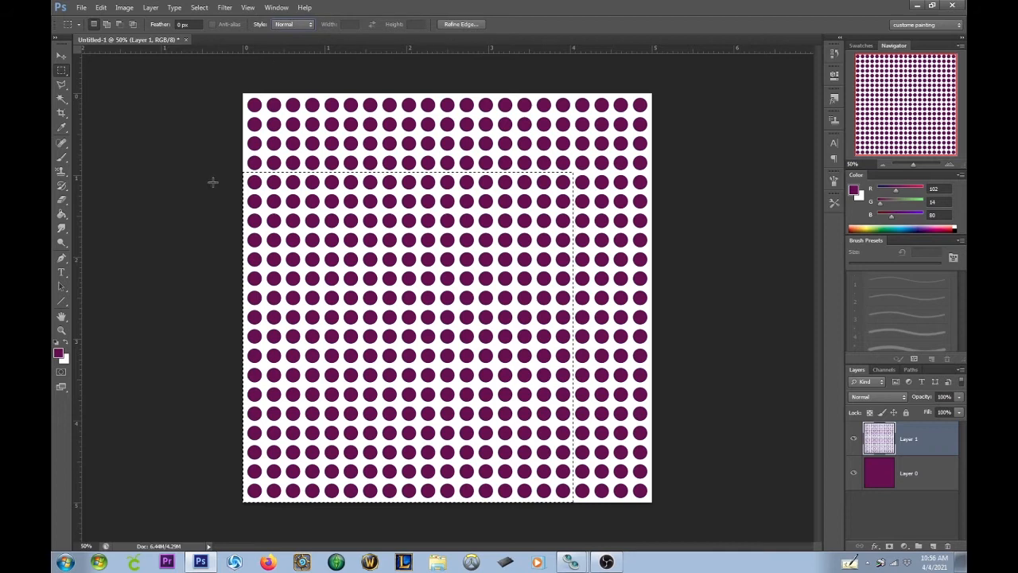
drag(226, 173, 820, 518)
key(alt+BackSpace)
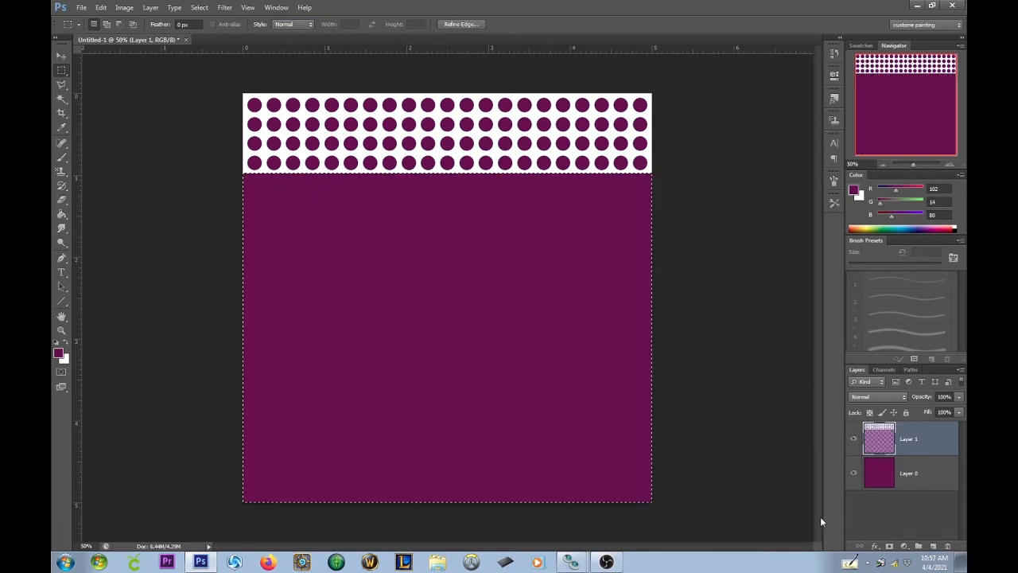
click(750, 282)
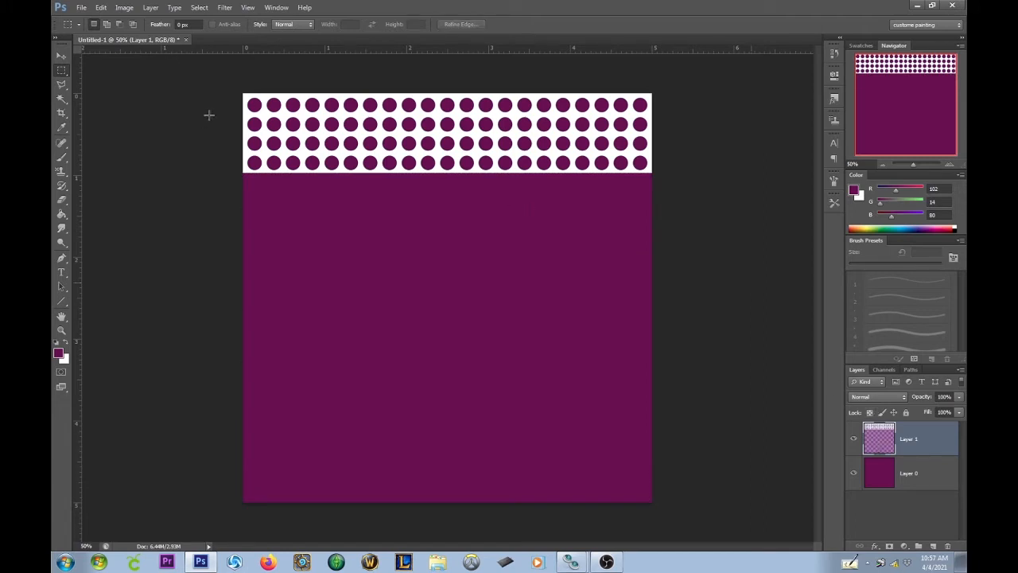
- Select the second dot row on Layer 1, shift it right by half a dot spacing to stagger it, and deselect
drag(209, 114, 667, 133)
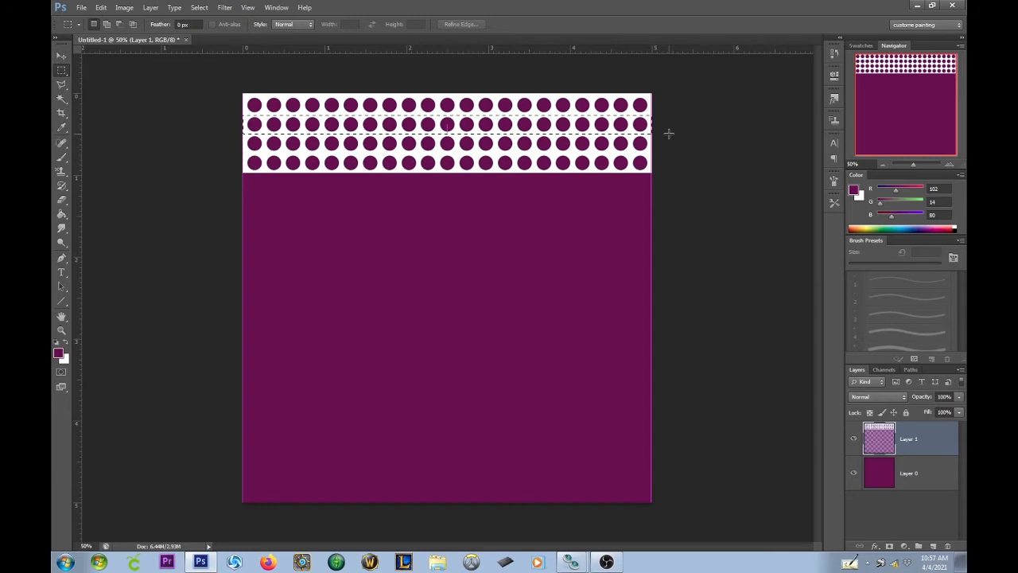
click(63, 56)
key(Right)
key(Right)
key(Right)
key(Right)
key(Right)
key(Right)
key(Right)
key(Right)
key(Right)
key(Right)
key(Right)
key(Right)
key(Right)
key(Right)
key(Right)
key(Right)
key(Right)
key(Right)
key(Right)
key(Right)
key(Right)
key(Right)
key(Right)
key(Right)
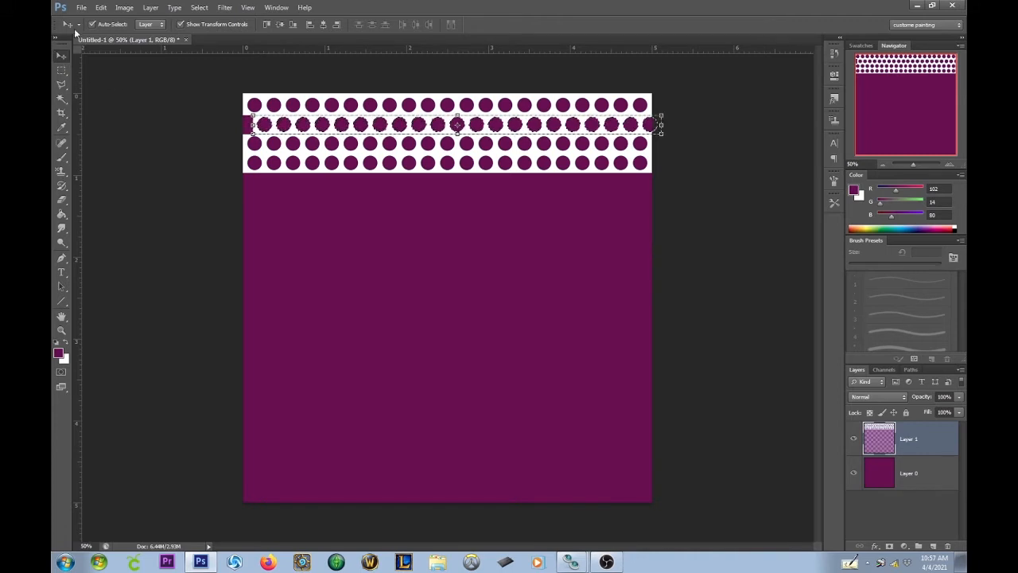
key(m)
click(189, 161)
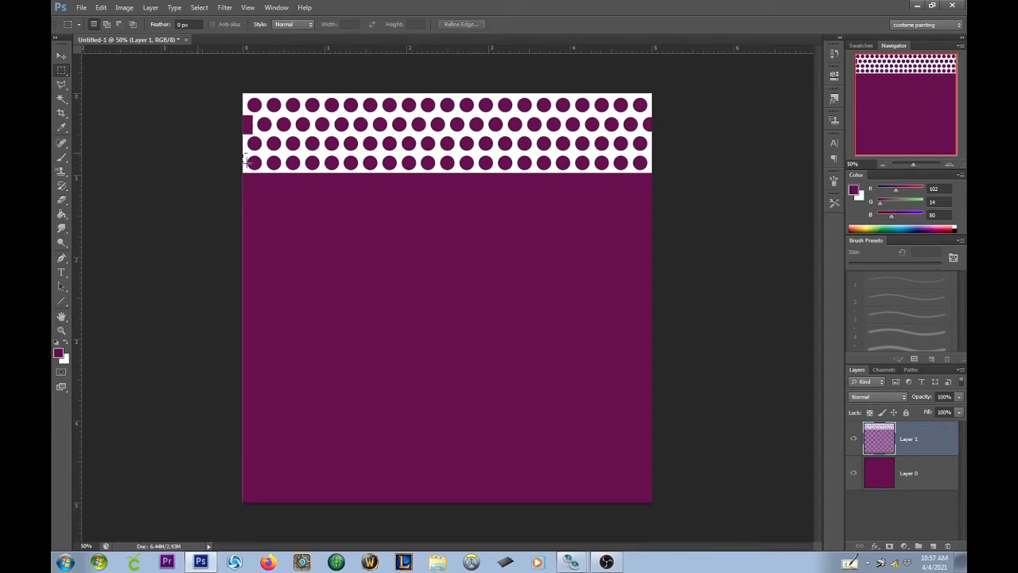
- Select the fourth dot row on Layer 1 and shift it right by half a dot spacing, matching the second row
drag(531, 216, 772, 223)
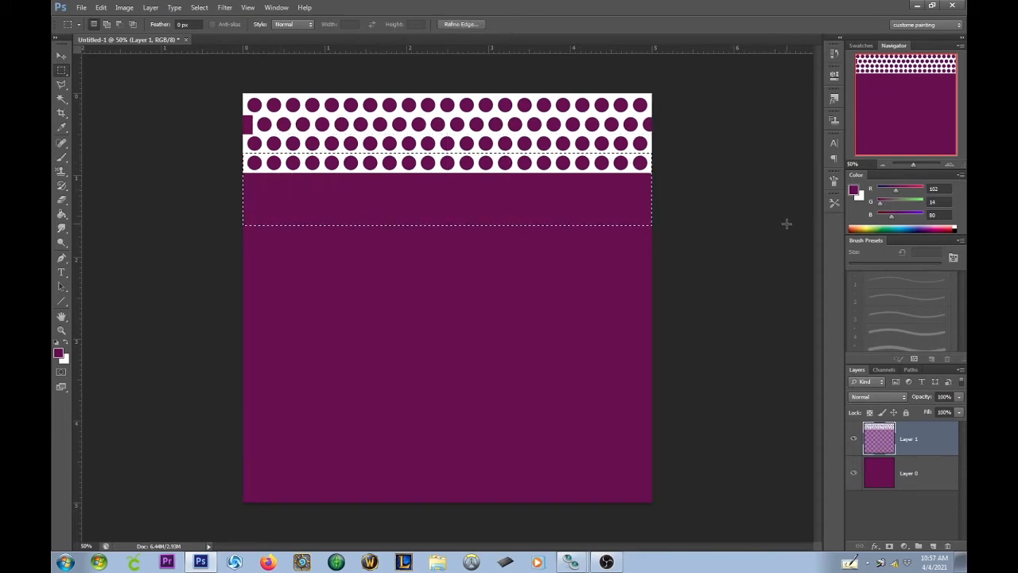
click(62, 58)
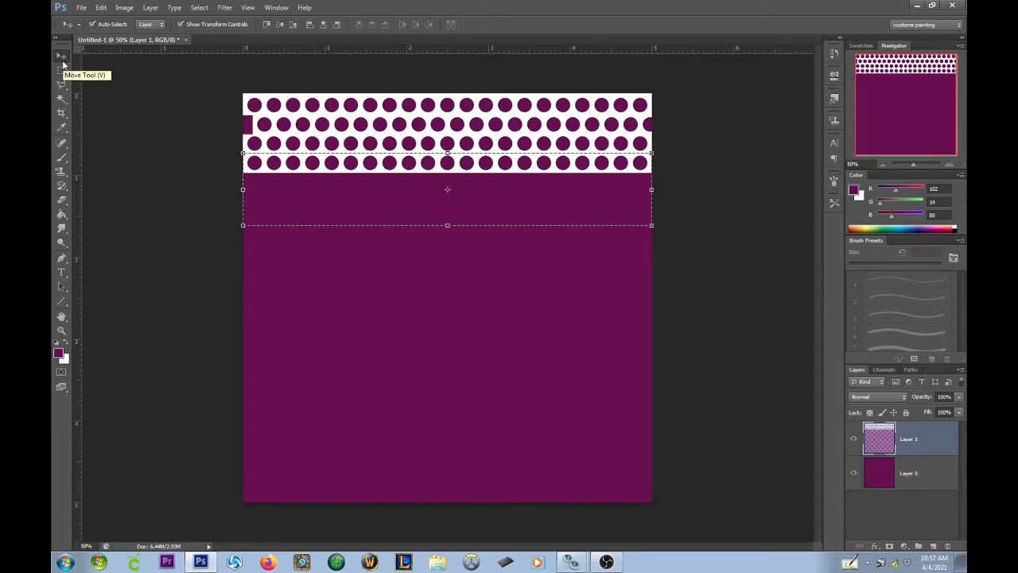
key(Right)
key(Right)
key(Right)
key(Right)
key(Right)
key(Right)
key(Right)
key(Right)
key(Right)
key(Right)
key(Right)
key(Right)
key(Right)
key(Right)
key(Right)
key(Right)
key(Right)
key(Right)
key(Right)
key(Right)
key(Right)
key(Right)
key(Right)
key(Right)
key(Right)
key(Right)
key(Right)
key(Right)
key(Right)
key(Right)
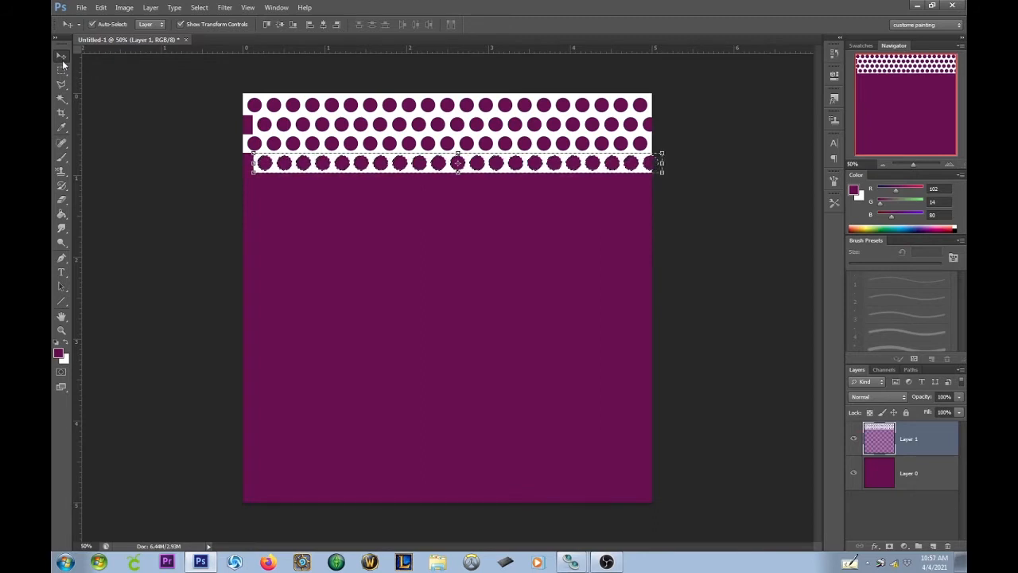
- Select the strip of four staggered dot rows on Layer 1, copy it, and paste it as a new layer
click(61, 70)
drag(198, 76, 630, 345)
drag(719, 342, 941, 177)
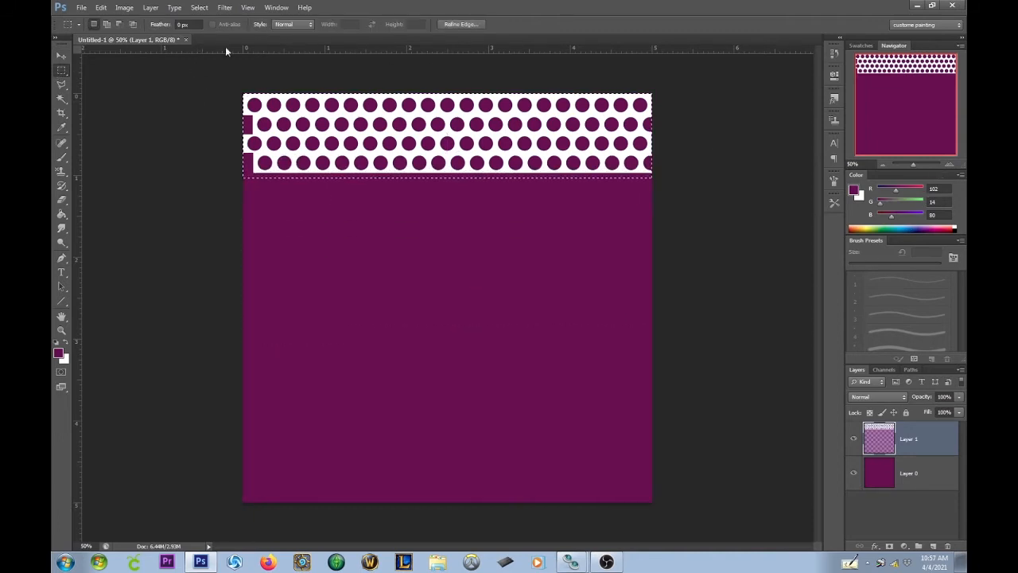
click(101, 7)
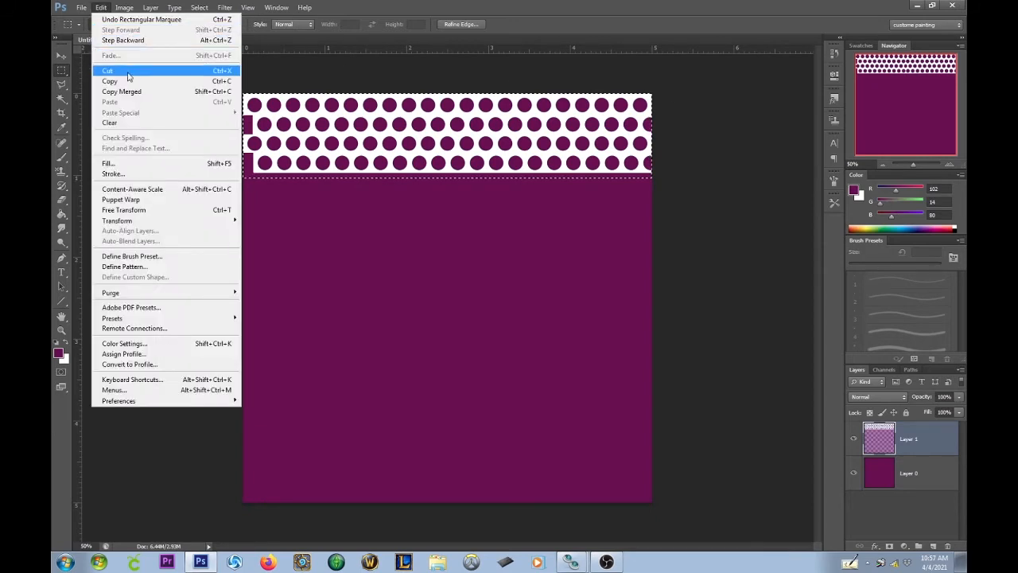
click(107, 82)
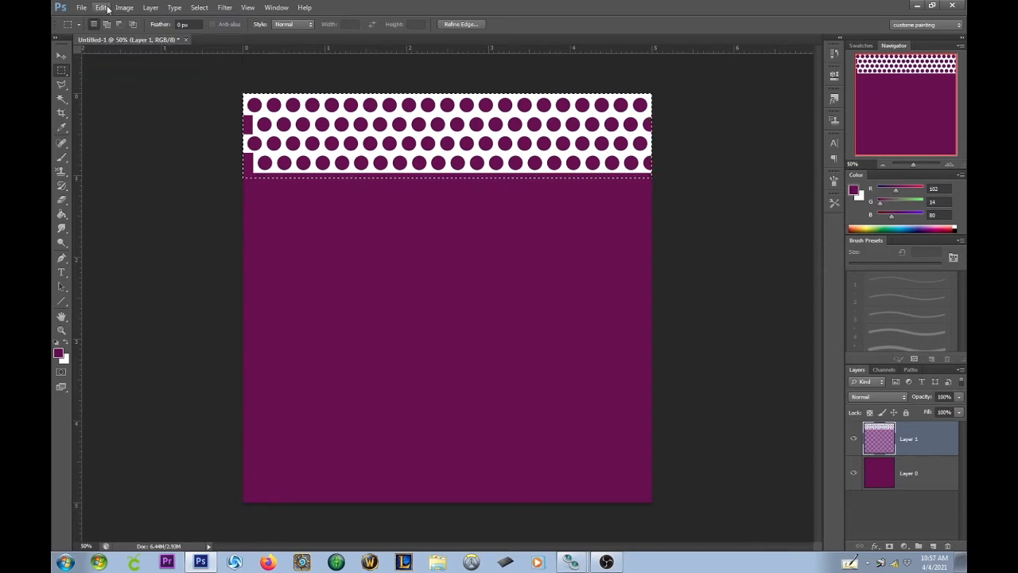
click(101, 7)
click(112, 102)
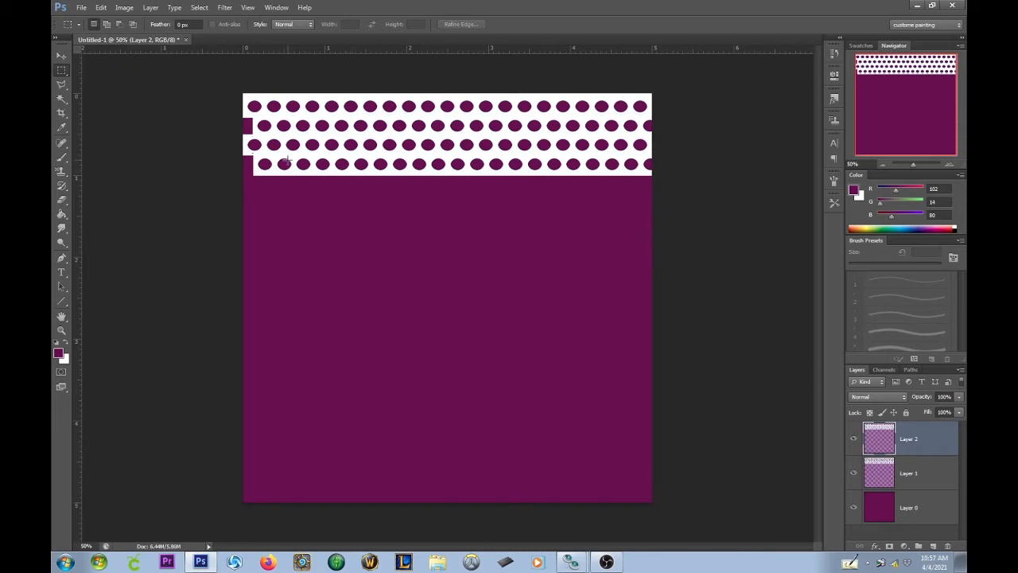
- Move the pasted dot strip on Layer 2 straight down until its upper edge meets the lower edge of the original strip
click(64, 56)
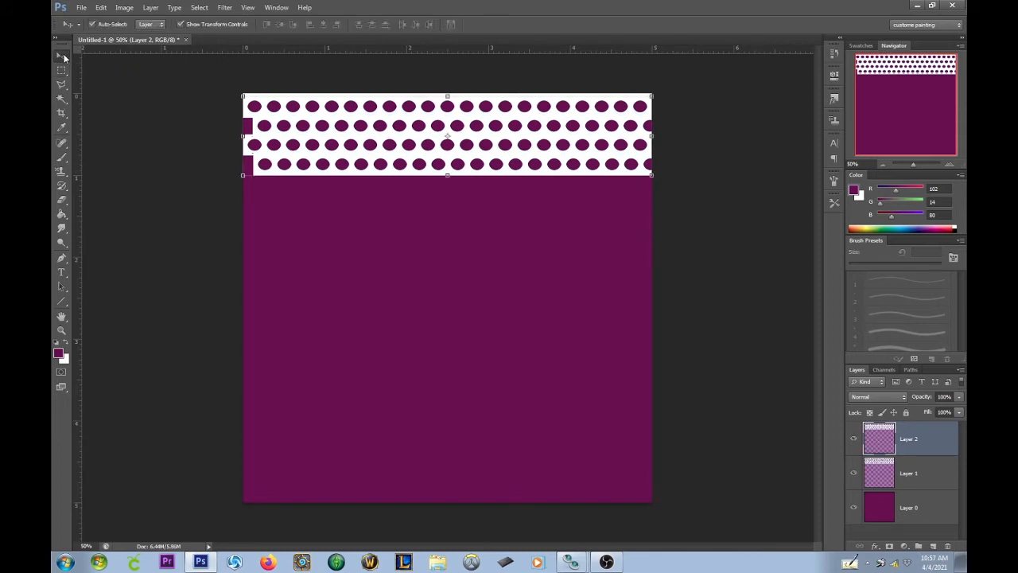
drag(243, 143, 243, 163)
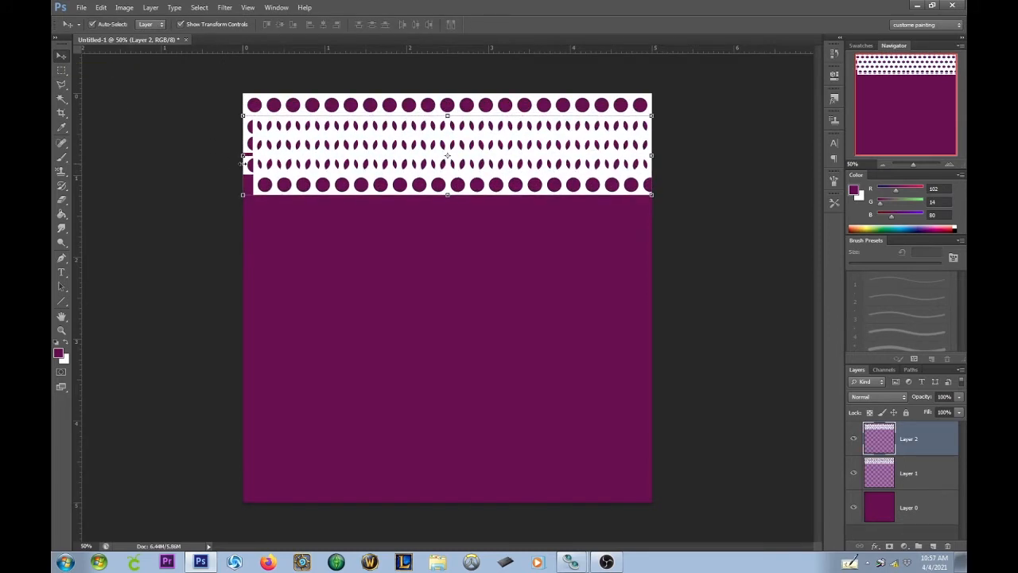
key(Down)
key(Down)
key(Down)
key(Down)
key(Down)
key(Down)
key(Down)
key(Down)
key(Down)
key(Down)
key(Down)
key(Down)
key(Down)
key(Down)
key(Down)
key(Down)
key(Down)
key(Down)
key(Down)
key(Down)
key(Down)
key(Down)
key(Down)
key(Down)
key(Down)
key(Down)
key(Down)
key(Down)
key(Down)
key(Down)
key(Down)
key(Down)
key(Down)
key(Down)
key(Down)
key(Down)
key(Down)
key(Down)
key(Down)
key(Down)
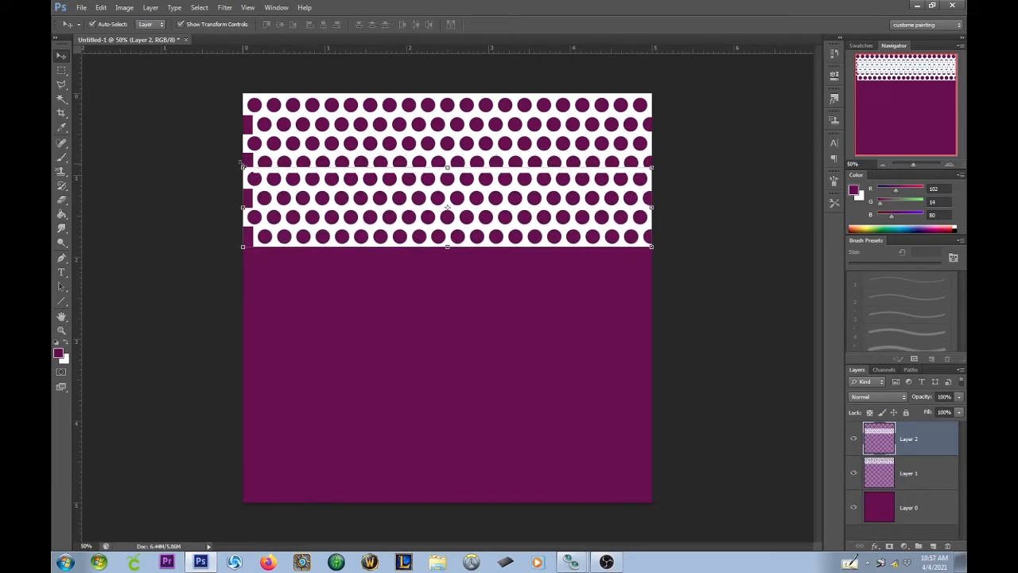
key(Down)
key(Down)
key(Down)
key(Down)
key(Down)
key(Down)
key(Down)
key(Down)
key(Down)
key(Down)
key(Down)
key(Down)
key(Down)
key(Down)
key(Down)
key(Down)
key(Down)
key(Down)
key(Up)
key(Up)
key(Up)
key(Up)
key(Up)
key(Up)
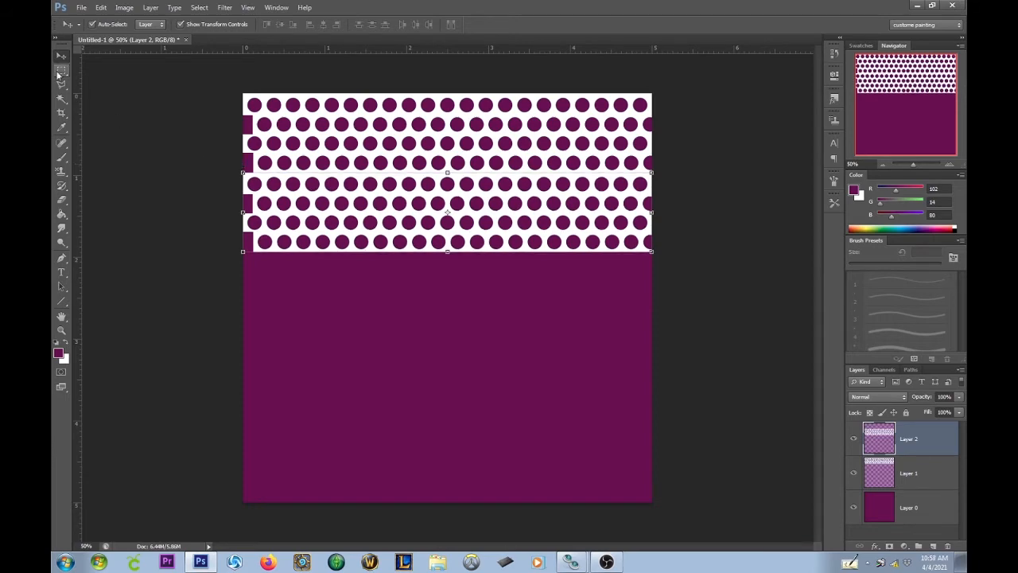
- Paste another copy of the dot strip and nudge it up against the lower edge of the Layer 2 strip
click(101, 7)
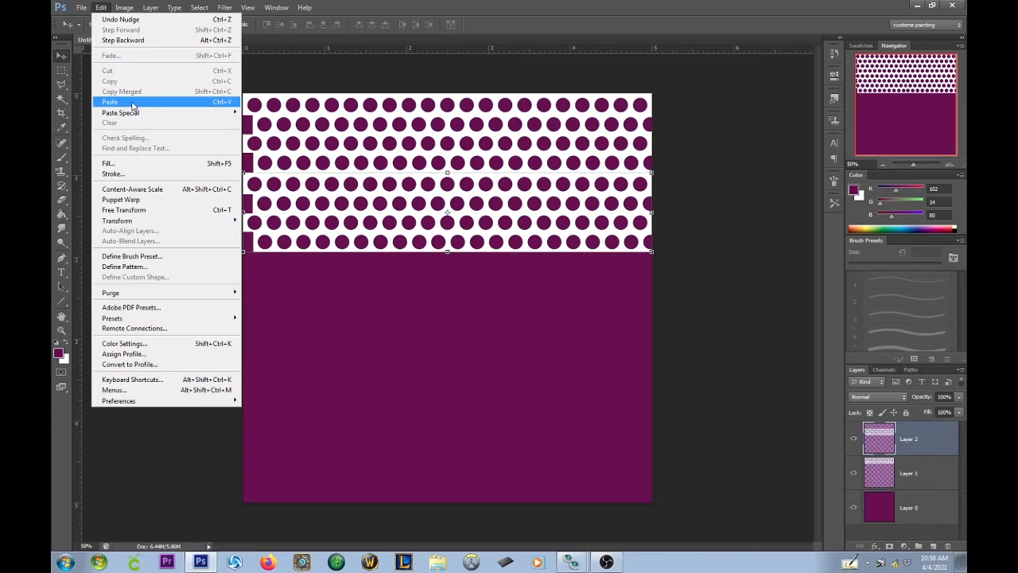
click(127, 101)
key(Up)
key(Up)
key(Up)
key(Up)
key(Up)
key(Up)
key(Up)
key(Up)
key(Up)
key(Up)
key(Up)
key(Up)
key(Up)
key(Up)
key(Up)
key(Up)
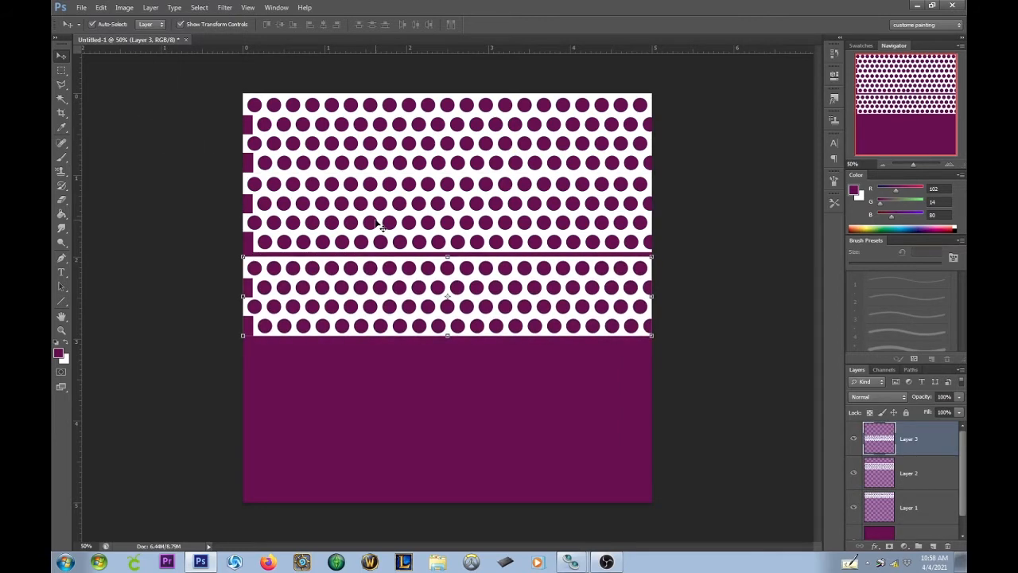
key(Up)
key(Up)
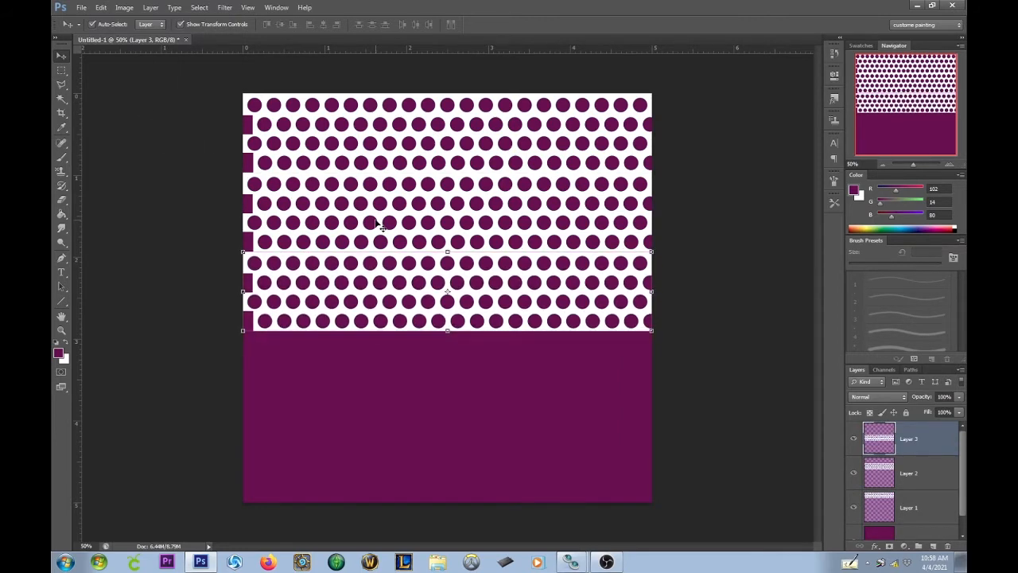
- Paste another copy of the dot strip and move it straight down until it meets the lower edge of the Layer 3 strip
click(101, 7)
click(120, 100)
key(shift+Down)
key(shift+Down)
key(shift+Down)
key(shift+Down)
key(shift+Down)
key(shift+Down)
key(shift+Down)
key(shift+Down)
key(shift+Down)
key(shift+Down)
key(shift+Down)
key(shift+Down)
key(shift+Down)
key(shift+Down)
key(shift+Down)
key(shift+Down)
key(shift+Down)
key(shift+Down)
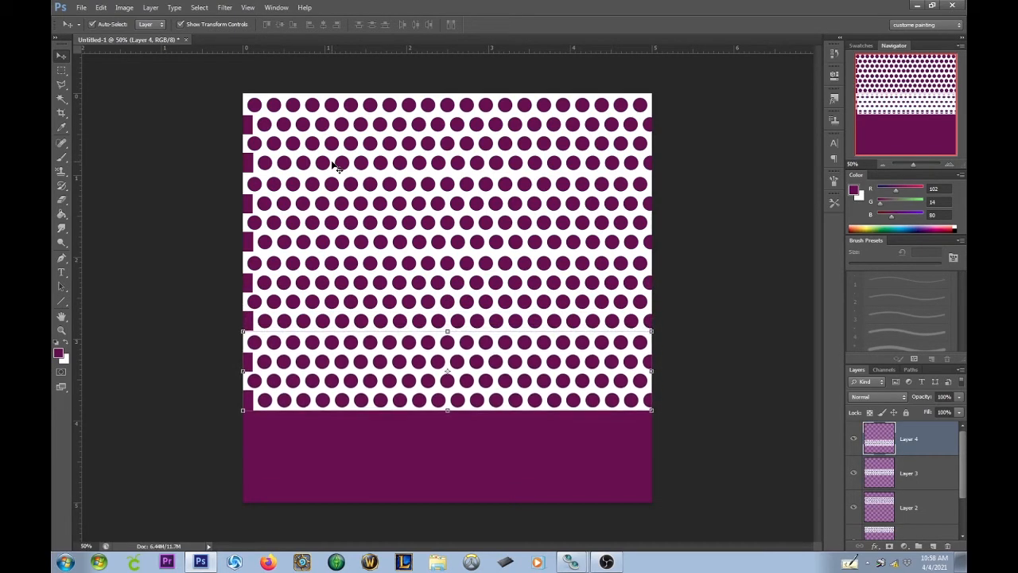
key(Down)
key(Down)
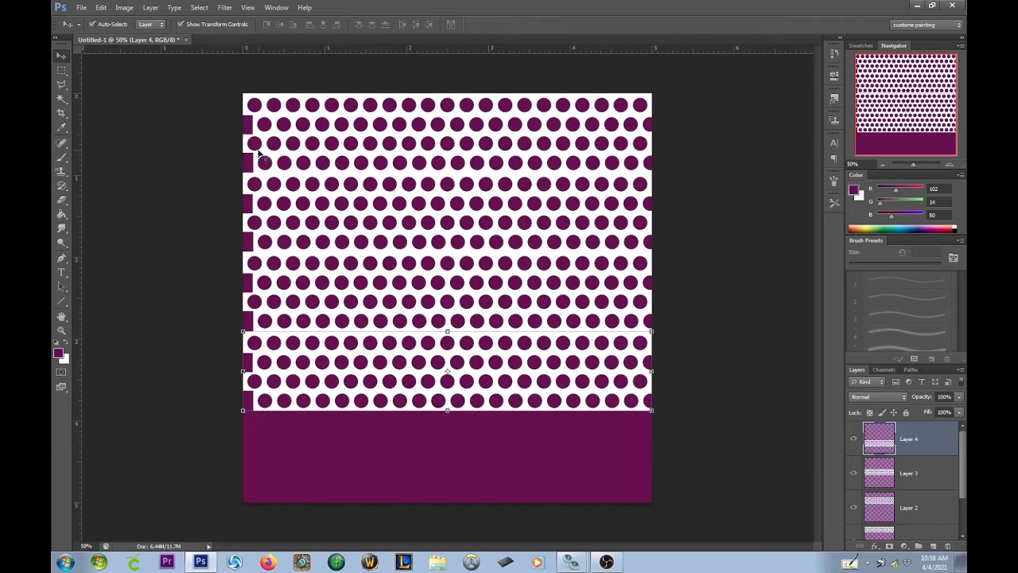
- Paste one more copy of the dot strip and nudge it vertically over the Layer 4 strip to position it toward that strip's lower edge
click(101, 7)
click(131, 102)
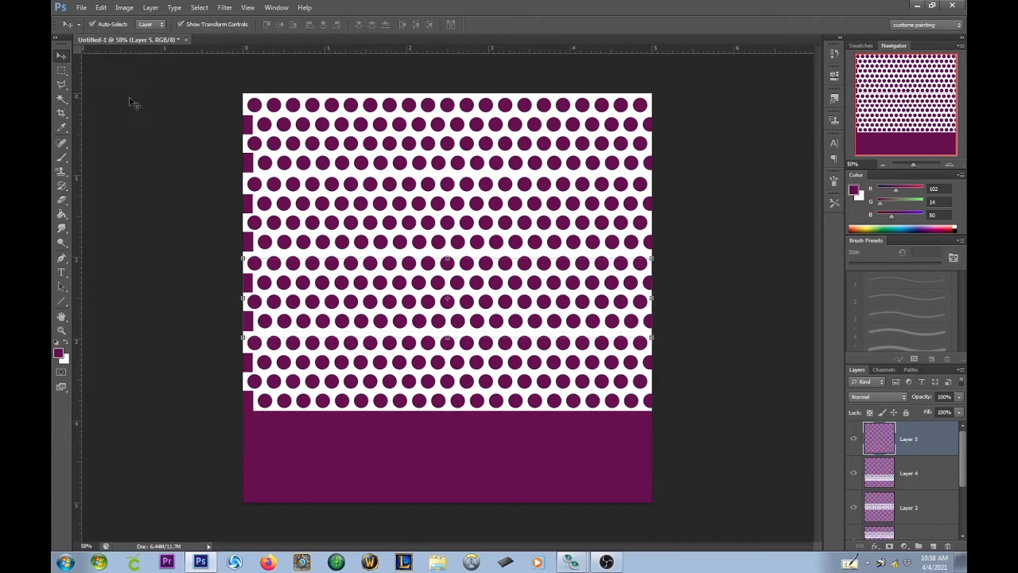
key(Down)
key(Down)
key(Down)
key(Down)
key(Down)
key(Down)
key(Down)
key(Down)
key(Down)
key(Down)
key(Down)
key(Down)
key(Down)
key(Down)
key(Down)
key(Down)
key(Down)
key(Down)
key(Down)
key(Down)
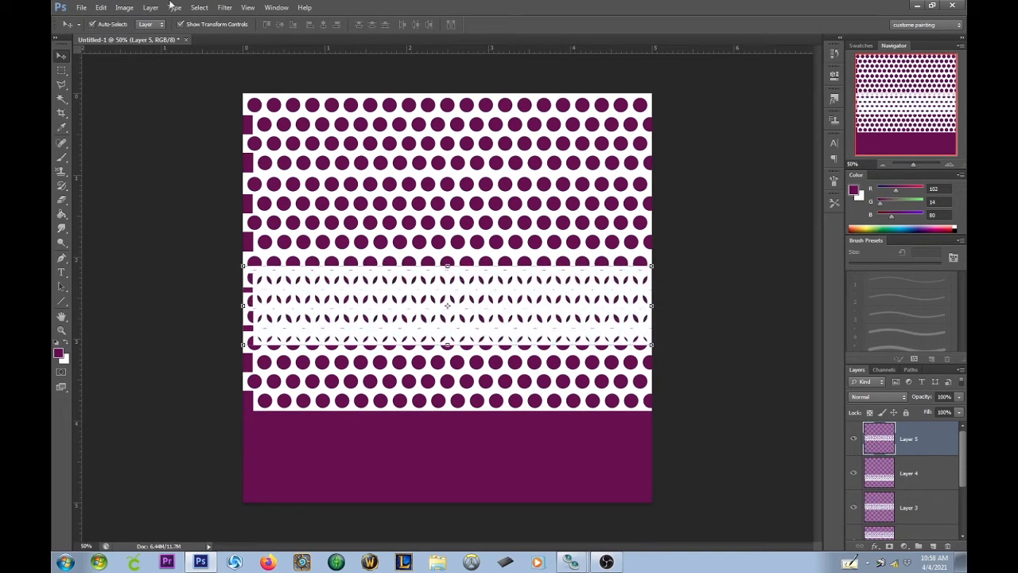
key(Down)
key(Down)
key(Down)
key(Down)
key(Down)
key(Down)
key(Down)
key(Down)
key(Down)
key(Down)
key(Down)
key(Down)
key(Down)
key(Down)
key(Down)
key(Down)
key(Down)
key(Down)
key(Down)
key(Down)
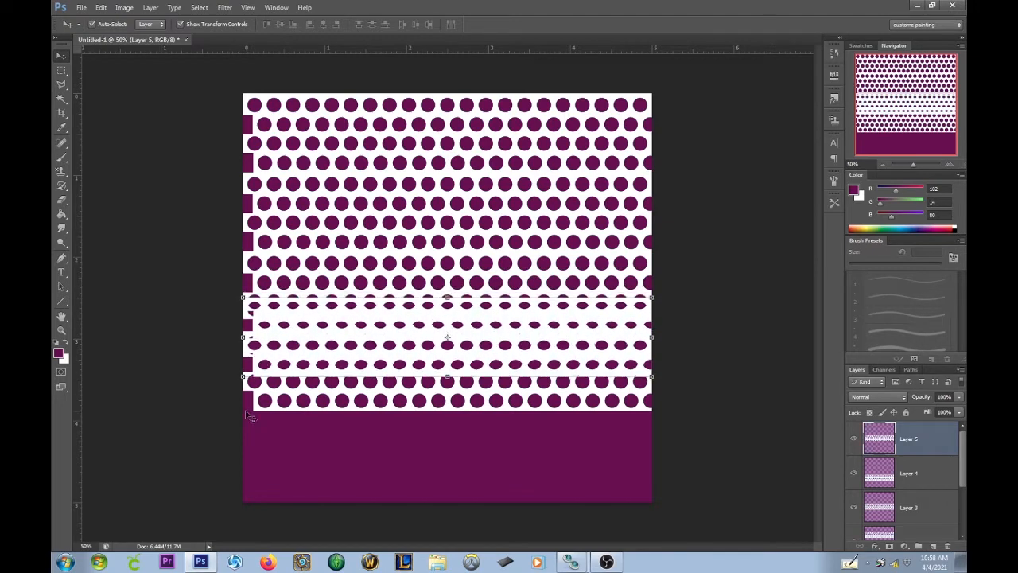
key(Down)
key(Down)
key(Down)
key(Down)
key(Down)
key(Down)
key(Down)
key(Down)
key(Down)
key(Down)
key(Down)
key(Down)
key(Down)
key(Down)
key(Down)
key(Down)
key(Down)
key(Down)
key(Down)
key(Down)
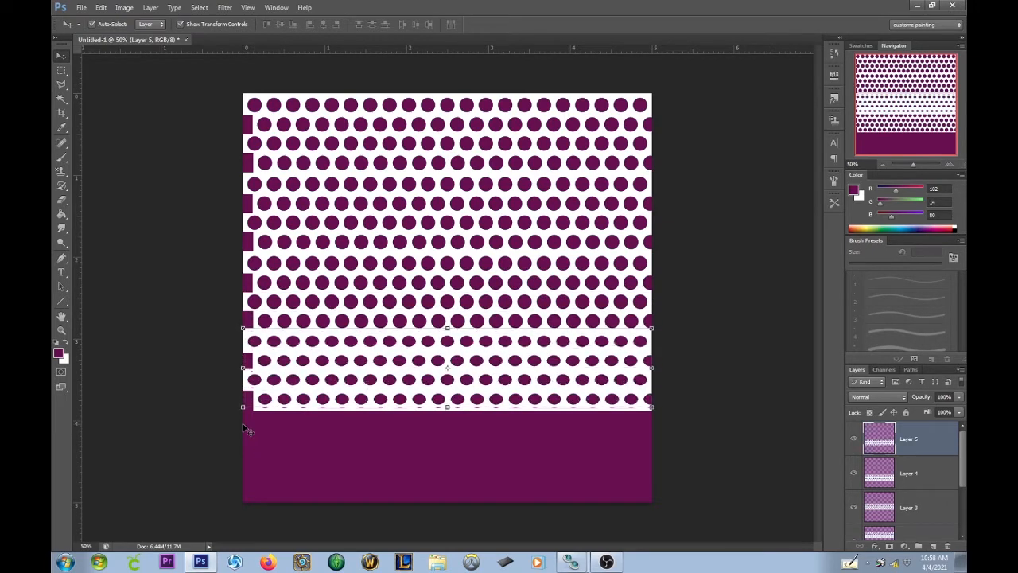
key(Down)
key(Down)
key(Down)
key(Down)
key(Down)
key(Down)
key(Down)
key(Down)
key(Down)
key(Down)
key(Down)
key(Down)
key(Down)
key(Down)
key(Down)
key(Down)
key(Down)
key(Down)
key(Down)
key(Down)
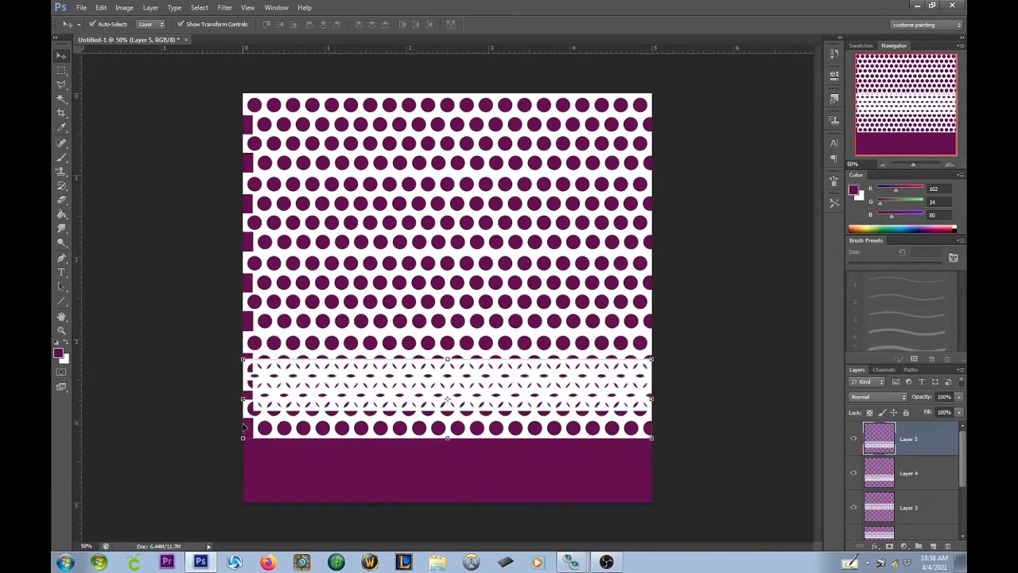
key(Up)
key(Up)
key(Up)
key(Up)
key(Up)
key(Up)
key(Up)
key(Up)
key(Up)
key(Up)
key(Up)
key(Up)
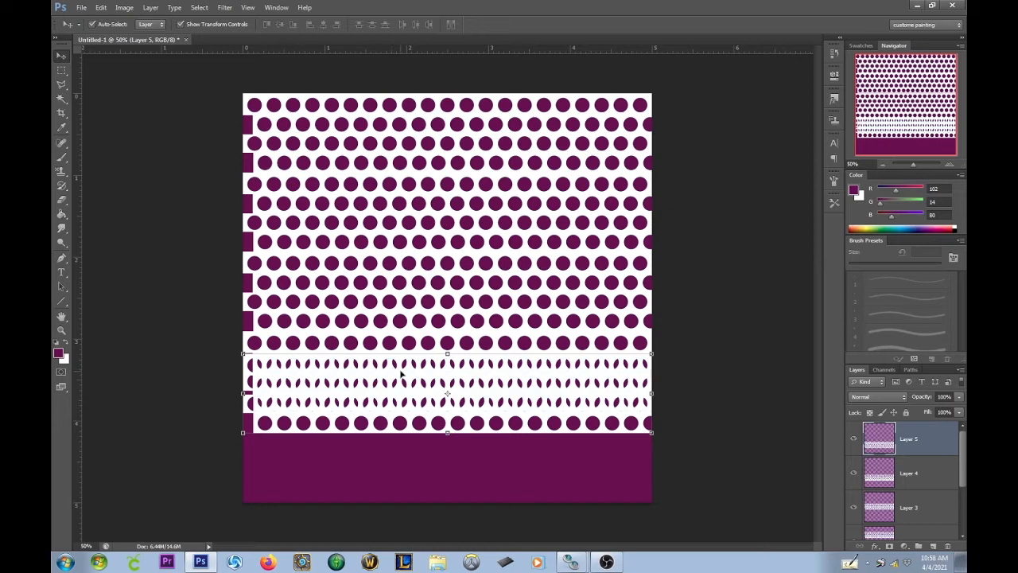
key(Up)
key(Up)
key(Up)
key(Up)
key(Up)
key(Up)
key(Up)
key(Up)
key(Up)
key(Up)
key(Up)
key(Up)
key(Up)
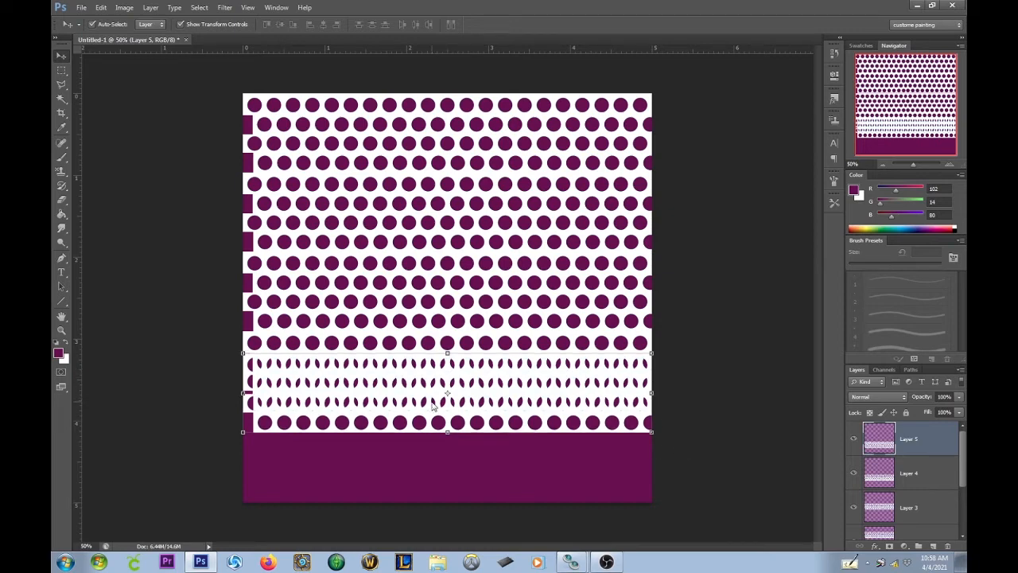
key(Down)
key(Down)
key(Down)
key(Down)
key(Down)
key(Down)
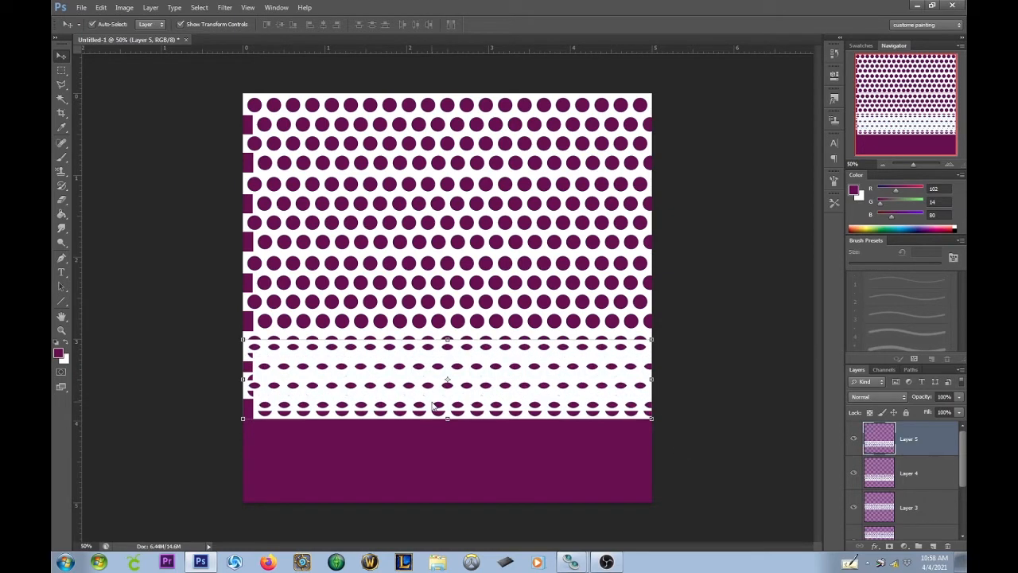
key(Up)
key(Up)
key(Up)
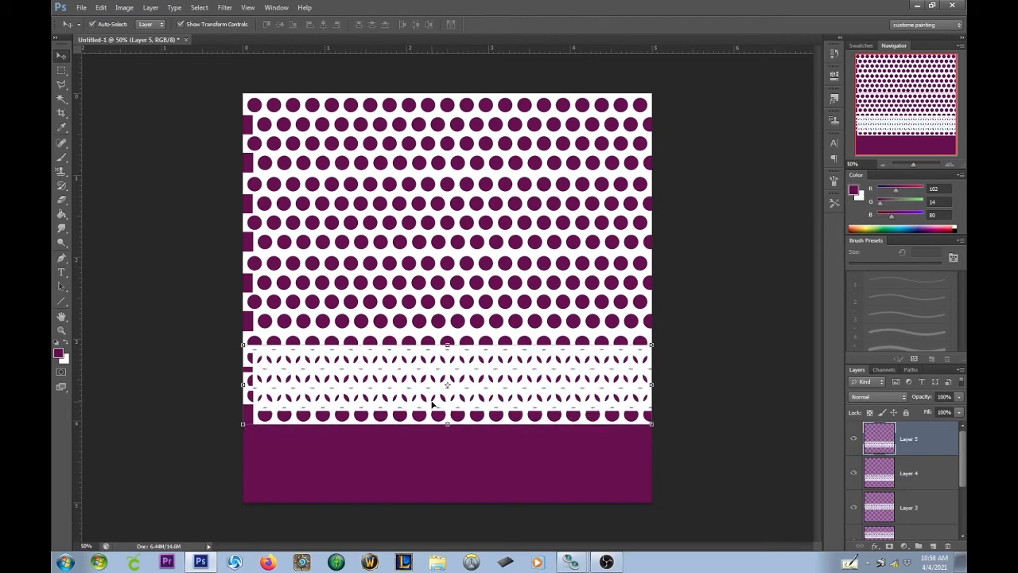
- Nudge the Layer 5 dot strip straight down until its upper edge meets the lower edge of the Layer 4 strip
key(Down)
key(Down)
key(Down)
key(Down)
key(Down)
key(Down)
key(Down)
key(Down)
key(Down)
key(Down)
key(Down)
key(Down)
key(Down)
key(Down)
key(Down)
key(Down)
key(Down)
key(Down)
key(Down)
key(Down)
key(Down)
key(Down)
key(Down)
key(Down)
key(Down)
key(Down)
key(Down)
key(Down)
key(Down)
key(Down)
key(Down)
key(Down)
key(Down)
key(Down)
key(Down)
key(Down)
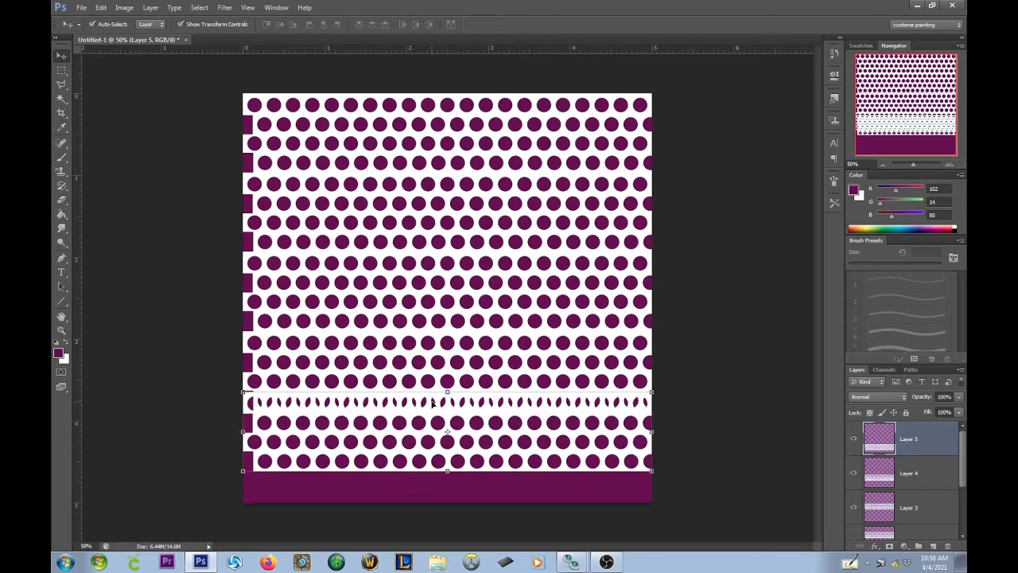
key(Down)
key(Down)
key(Down)
key(Down)
key(Down)
key(Down)
key(Down)
key(Down)
key(Down)
key(Down)
key(Down)
key(Down)
key(Down)
key(Down)
key(Down)
key(Down)
key(Down)
key(Down)
key(Down)
key(Down)
key(Up)
key(Up)
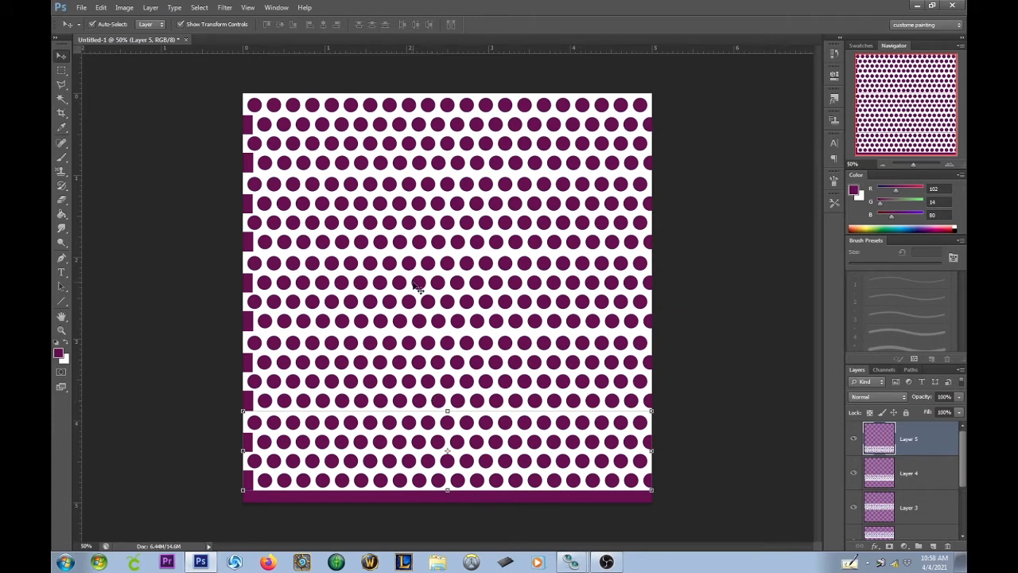
click(100, 8)
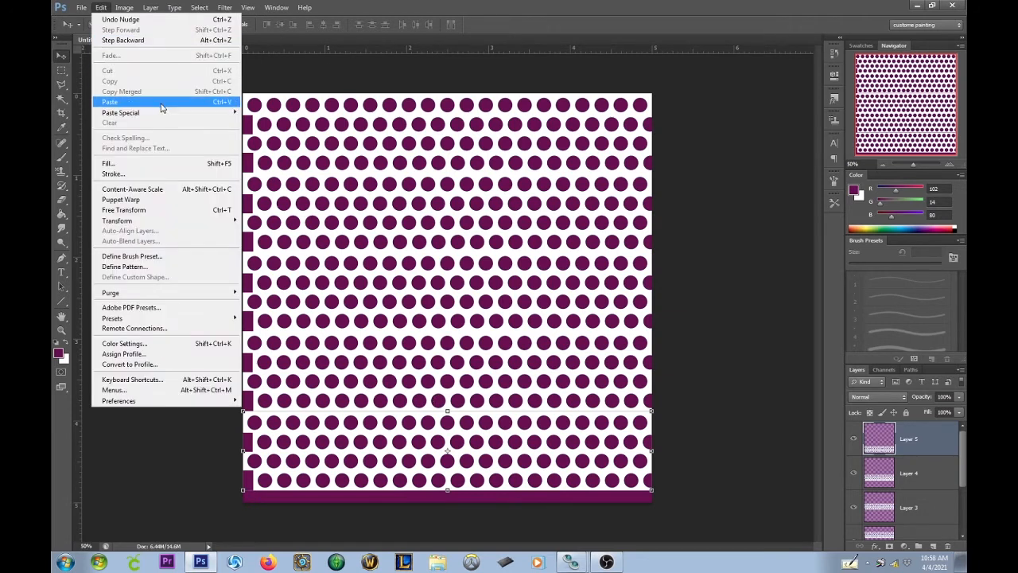
click(338, 88)
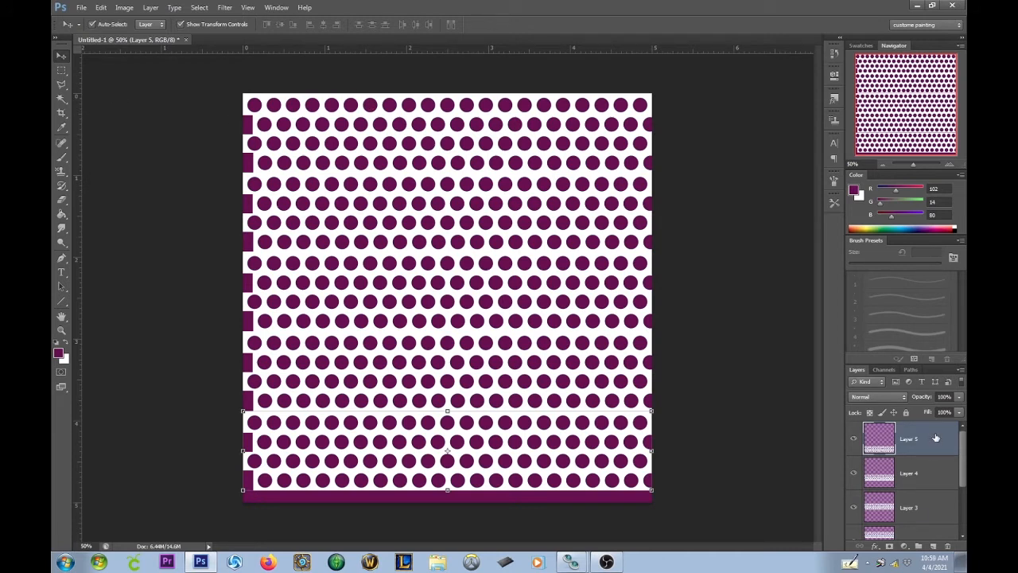
- Select the dot strip layers from Layer 1 through Layer 5 and merge them, leaving Layer 0 separate
ctrl+click(934, 478)
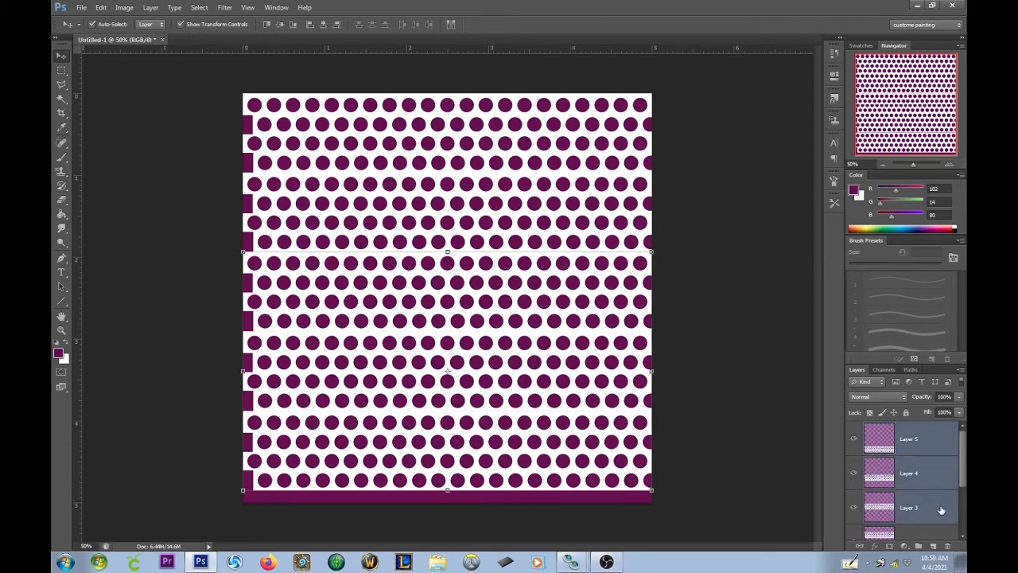
ctrl+click(941, 510)
scroll(939, 518, down, 3)
shift+click(945, 492)
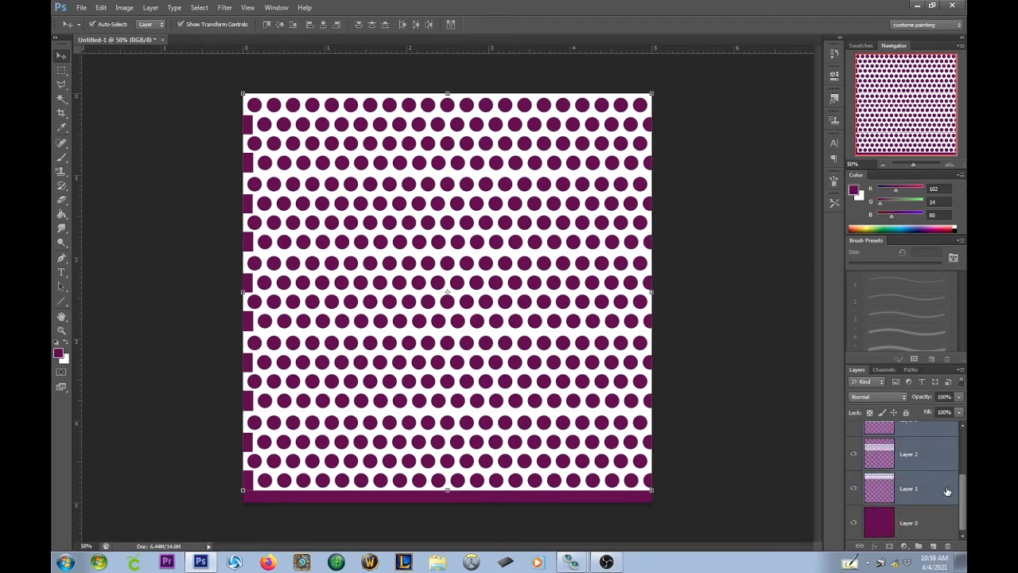
scroll(946, 489, up, 4)
scroll(946, 497, down, 3)
scroll(946, 497, up, 3)
scroll(947, 497, down, 3)
scroll(946, 497, up, 3)
scroll(947, 497, down, 3)
scroll(946, 497, up, 3)
scroll(946, 497, down, 3)
scroll(946, 497, up, 3)
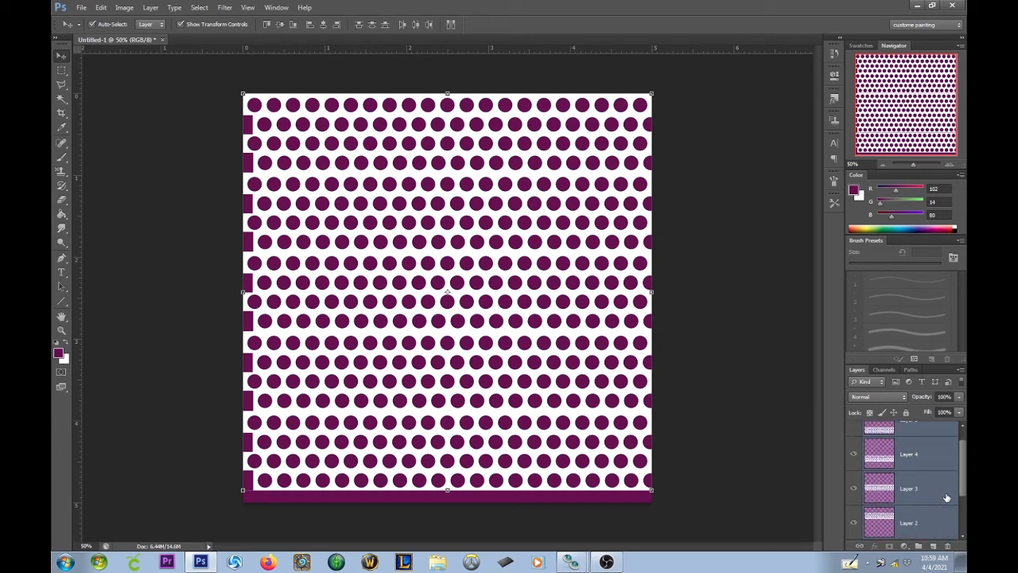
scroll(934, 470, down, 1)
scroll(934, 470, down, 2)
scroll(934, 470, up, 3)
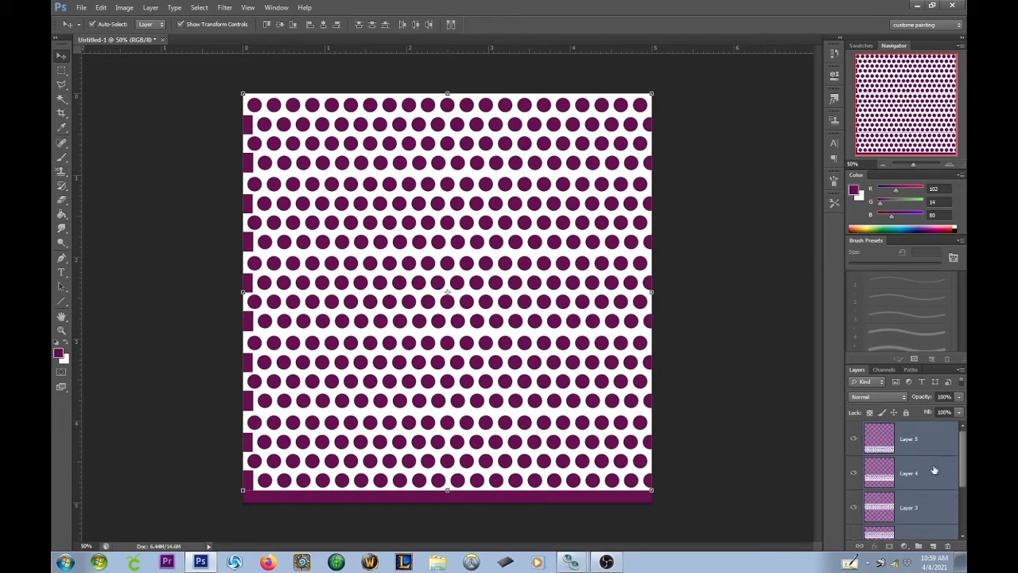
right_click(933, 465)
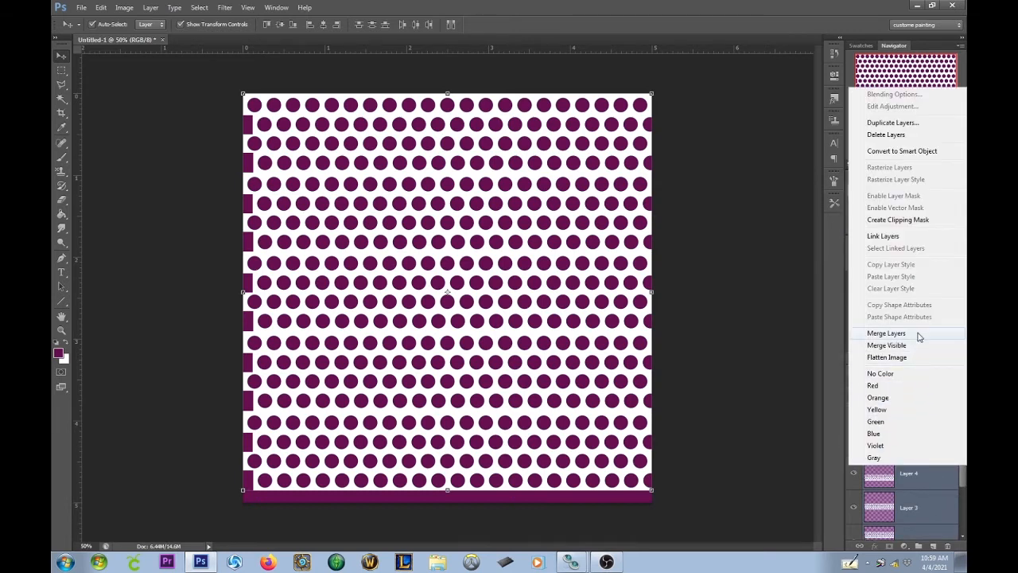
click(917, 332)
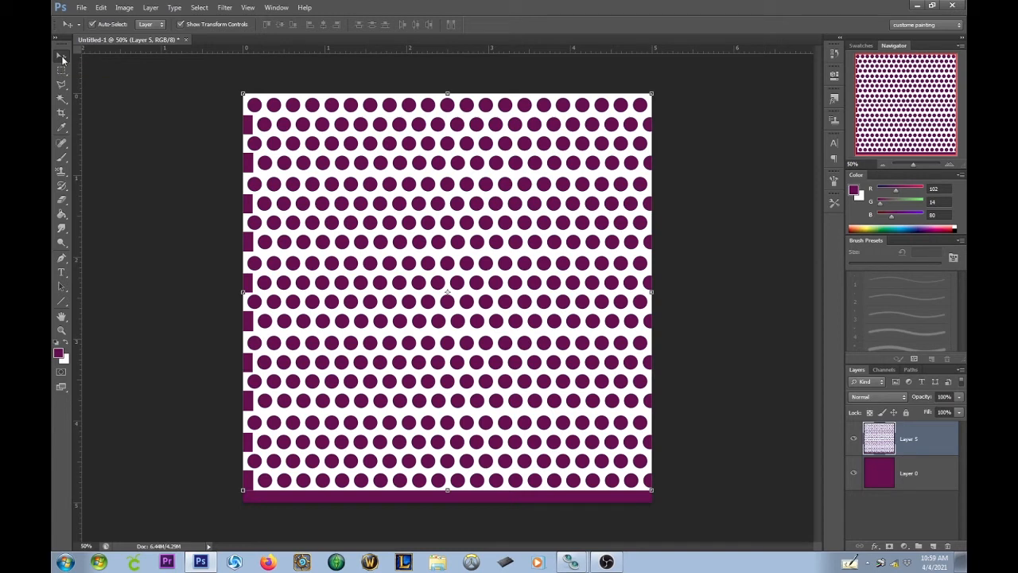
- Scale the merged dot layer proportionally to about 103.10% from its upper-right corner so it covers the canvas's lower and left edges
click(241, 93)
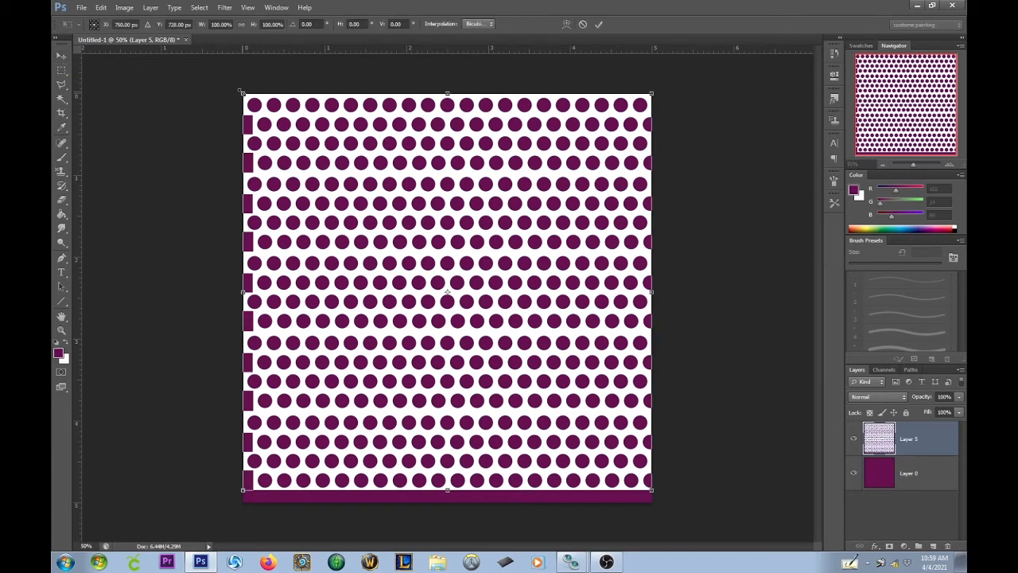
click(240, 24)
drag(242, 490, 216, 487)
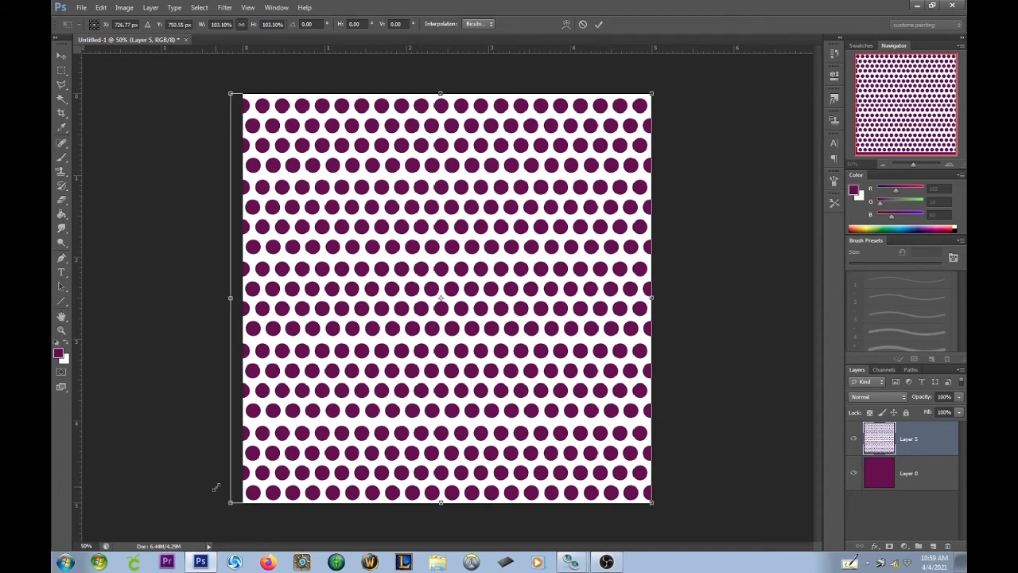
click(598, 24)
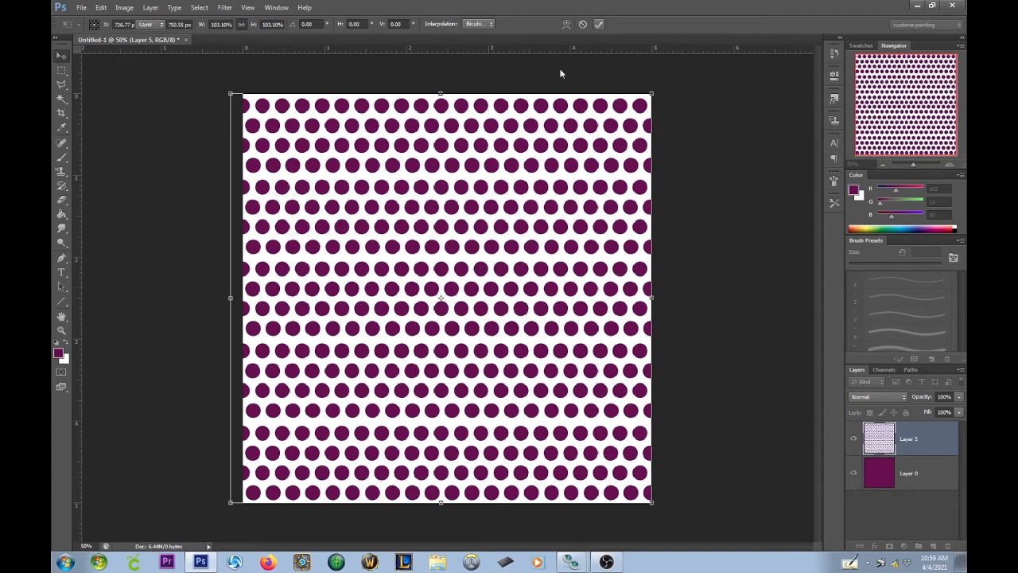
- Set the foreground colour to pink ed14b8 and fill the area around the dots on Layer 5
click(61, 71)
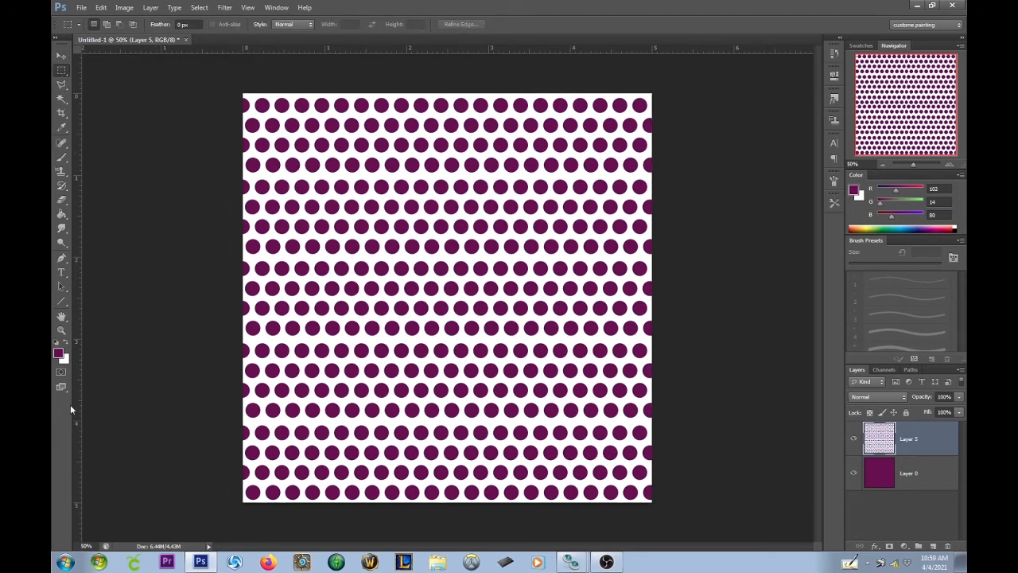
click(59, 354)
click(527, 138)
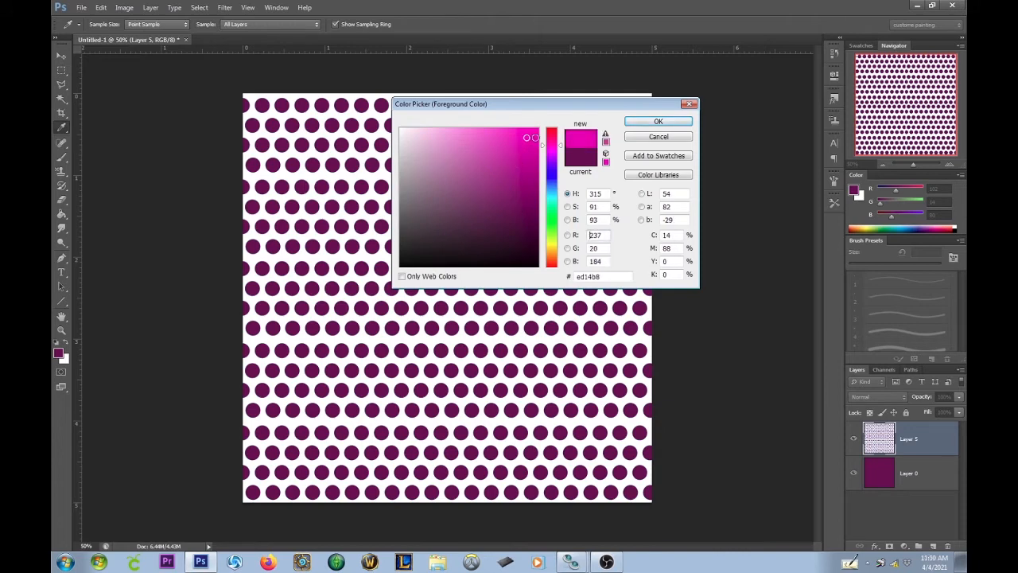
click(650, 126)
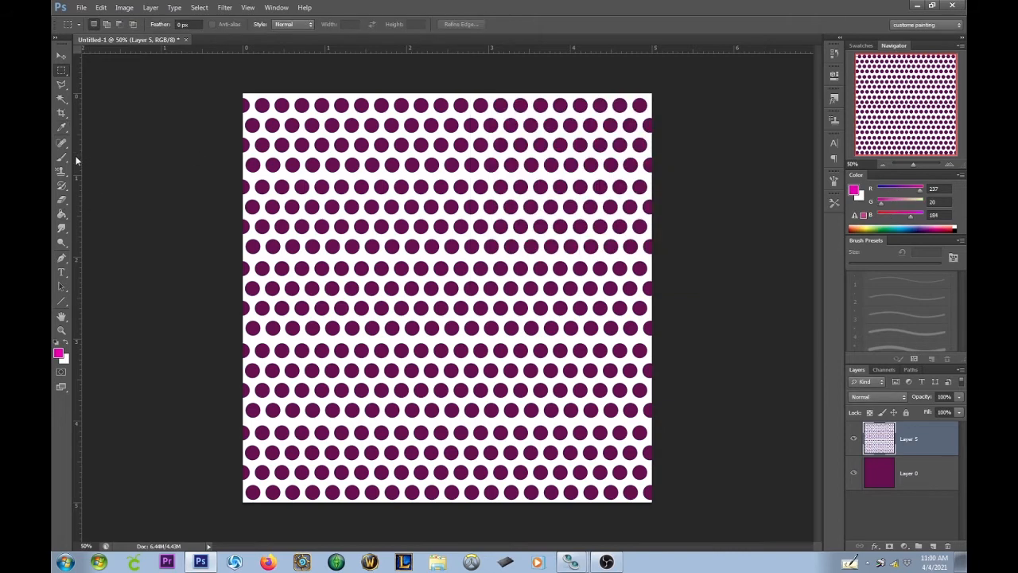
click(61, 213)
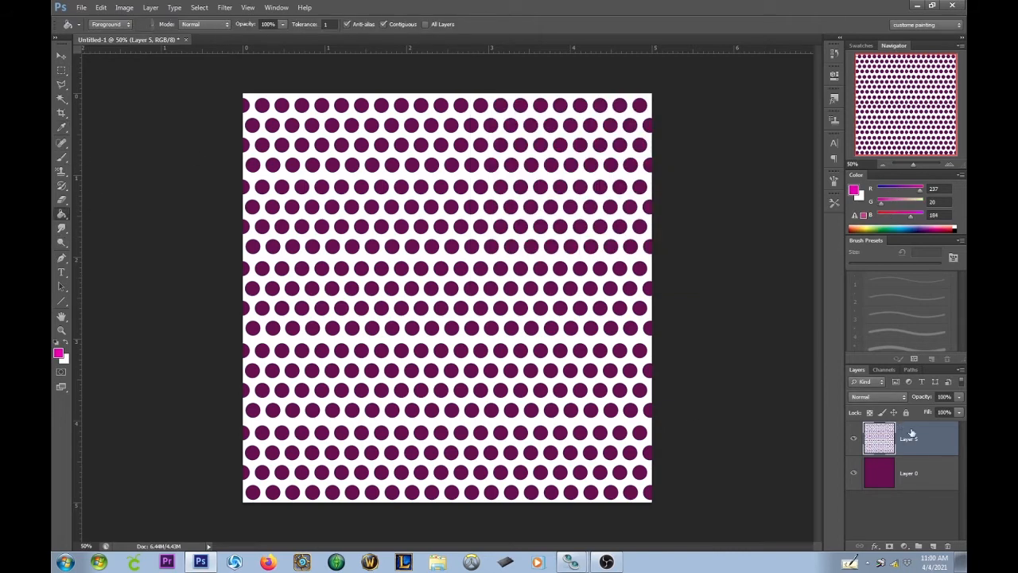
click(566, 440)
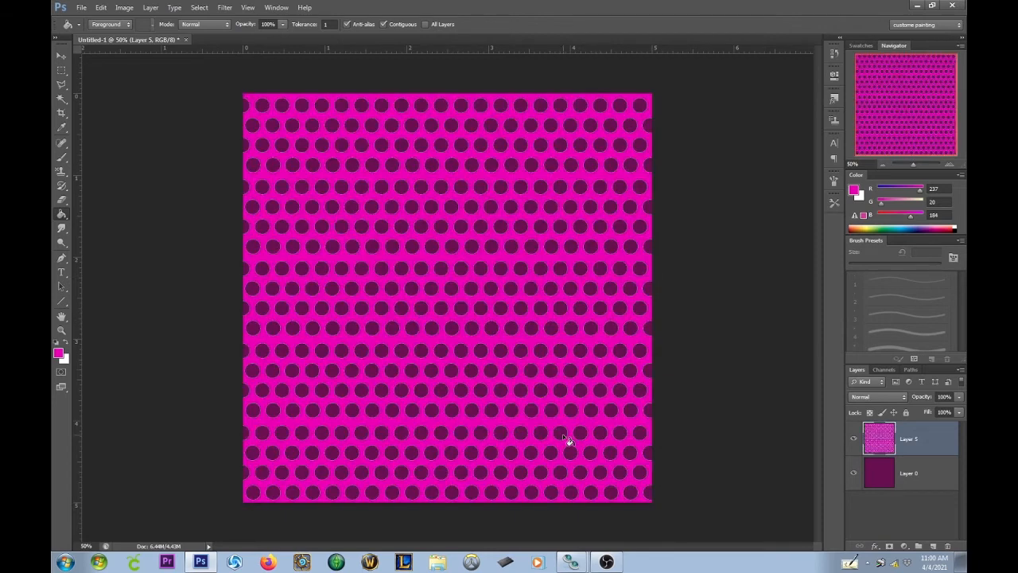
- Set the foreground colour to dark purple 290721 and fill the area around the dots on Layer 5 with it
click(58, 353)
drag(443, 221, 514, 244)
click(659, 122)
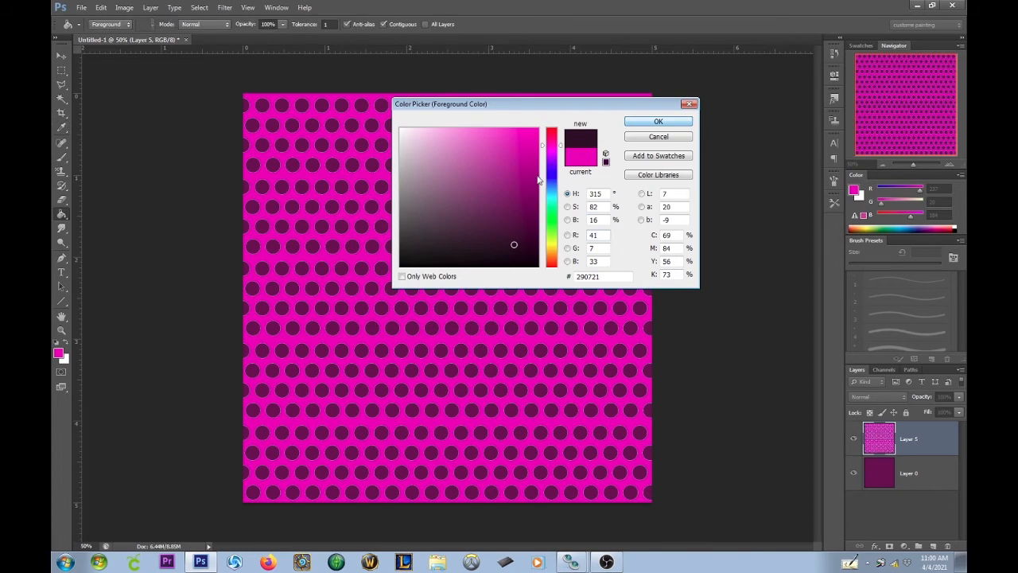
click(547, 273)
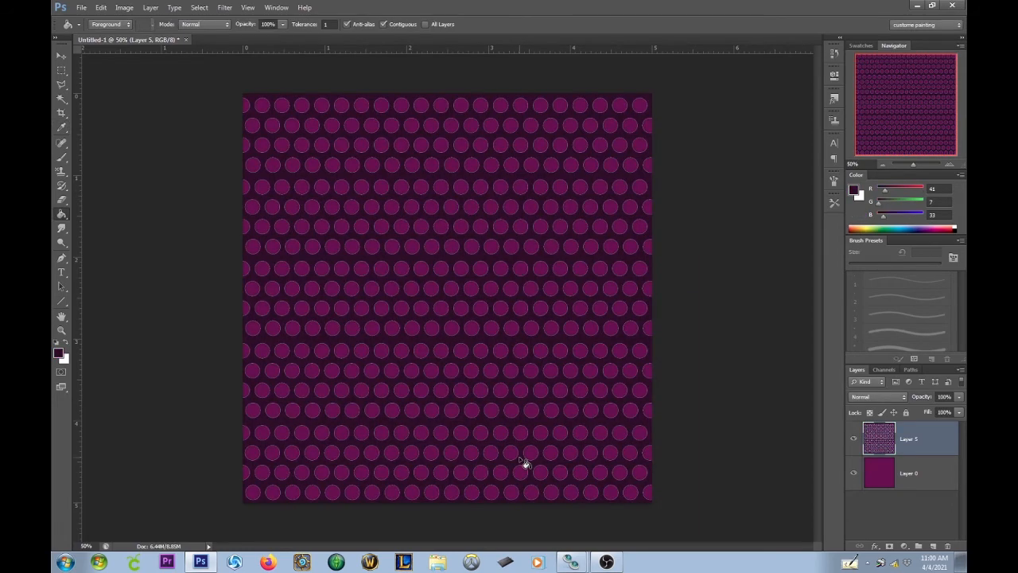
- Examine the edges of the Layer 5 dots up close for leftover outline pixels
click(883, 483)
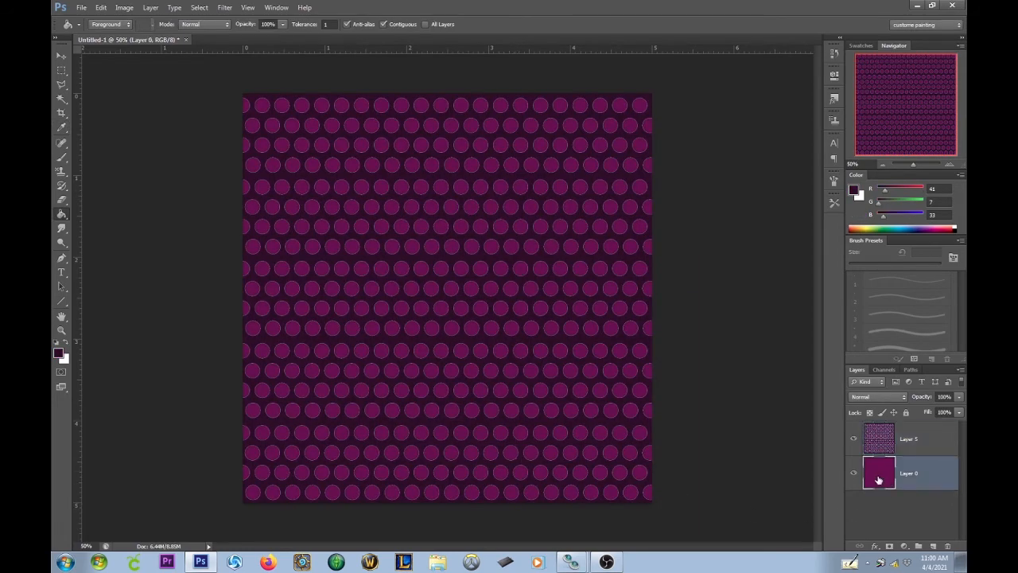
click(886, 443)
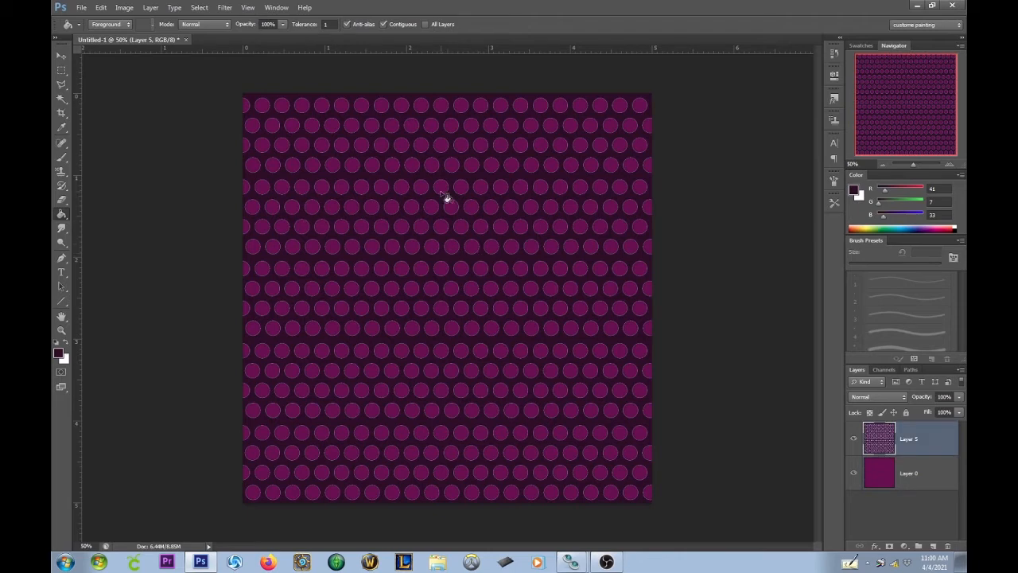
key(ctrl+plus)
key(ctrl+plus)
key(ctrl+plus)
key(ctrl+plus)
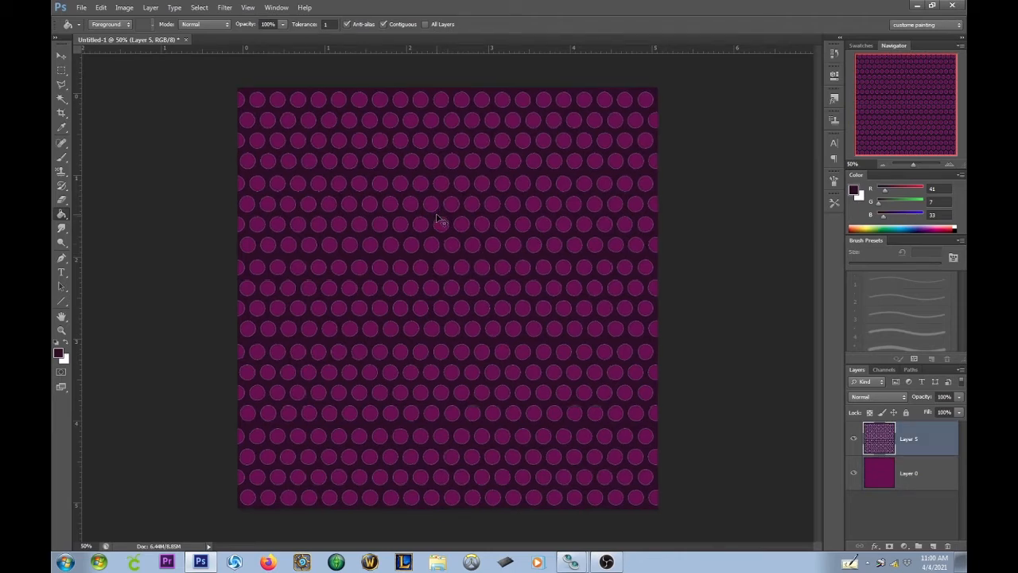
key(ctrl+plus)
key(ctrl+plus)
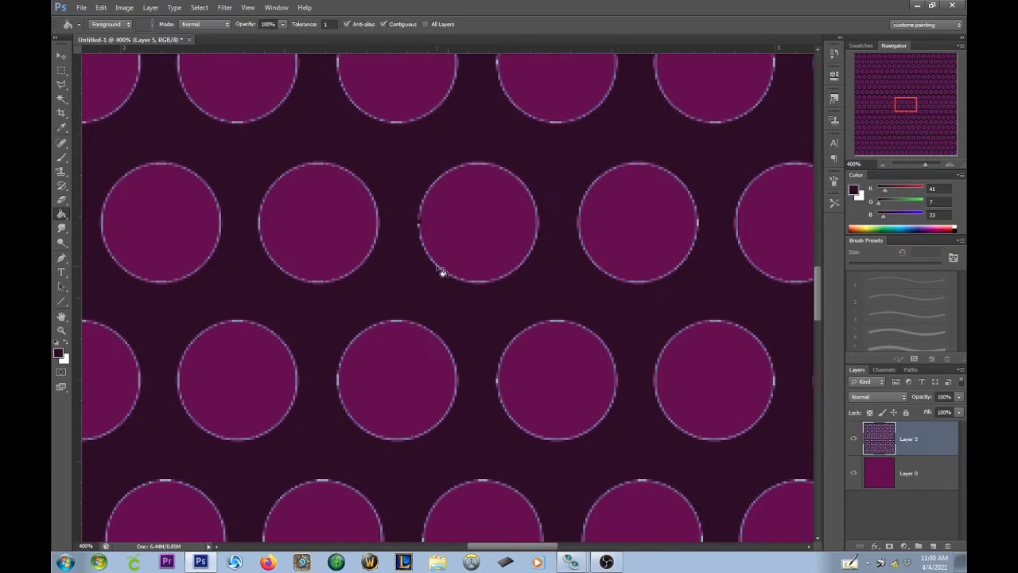
key(ctrl+minus)
key(ctrl+minus)
key(ctrl+minus)
key(ctrl+minus)
key(ctrl+minus)
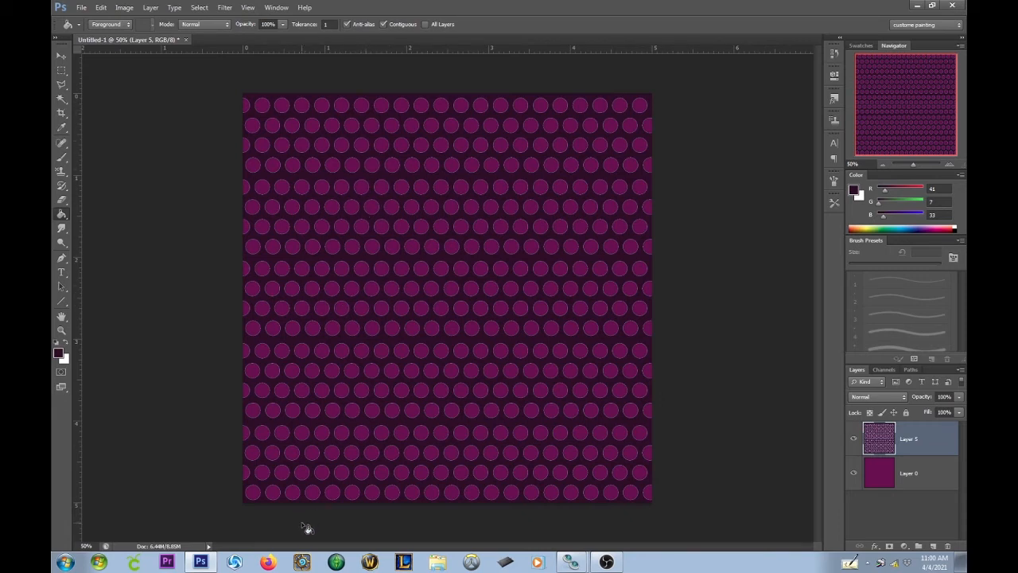
- Select a full-width rectangular strip, about 1 inch tall, around the top four dot rows on Layer 5
click(62, 70)
drag(232, 93, 419, 228)
drag(492, 239, 850, 173)
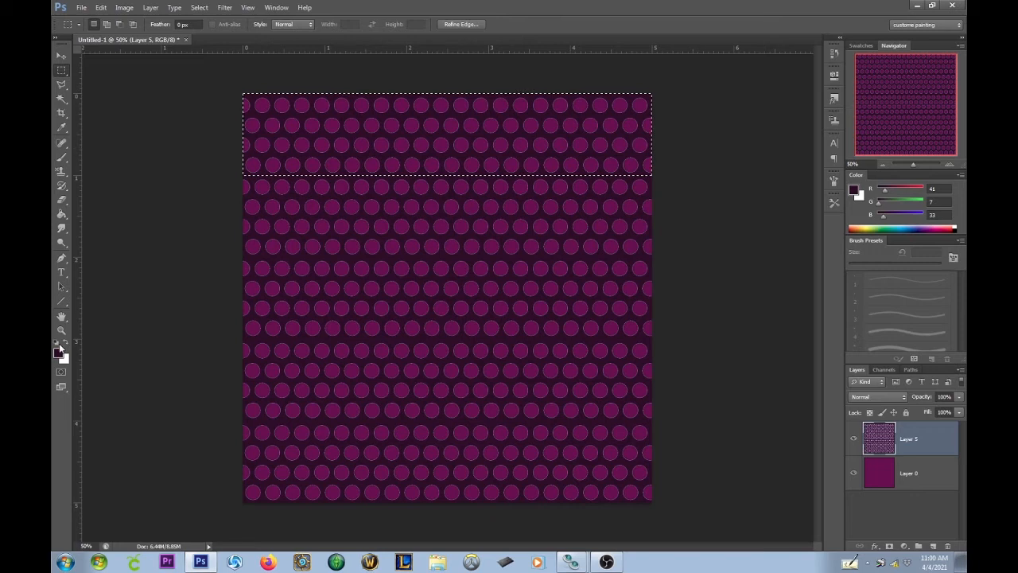
- Fill the area around the dots in the selected strip with turquoise (RGB 31, 234, 217), then clear the selection
click(67, 342)
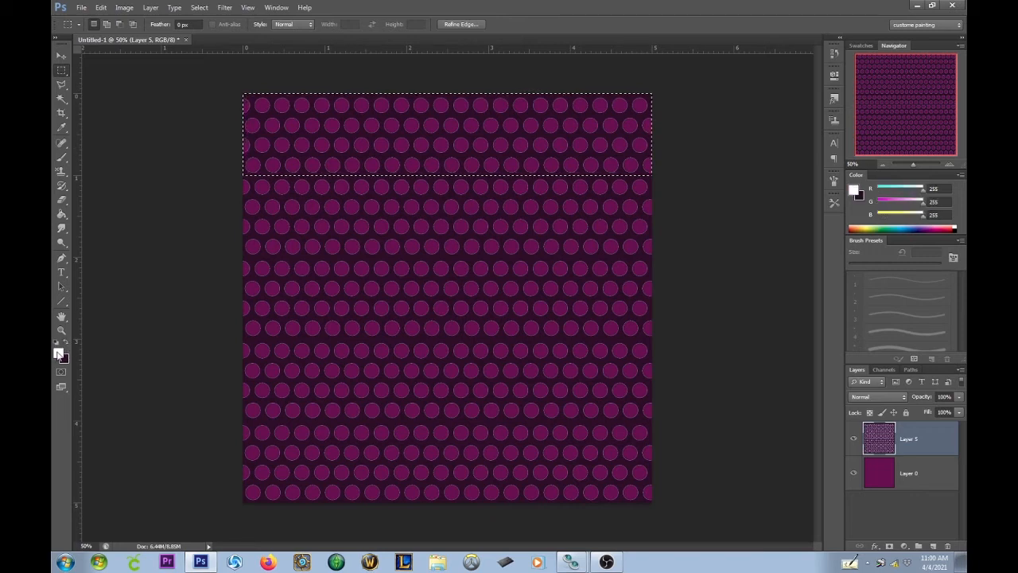
click(58, 352)
click(659, 120)
click(62, 214)
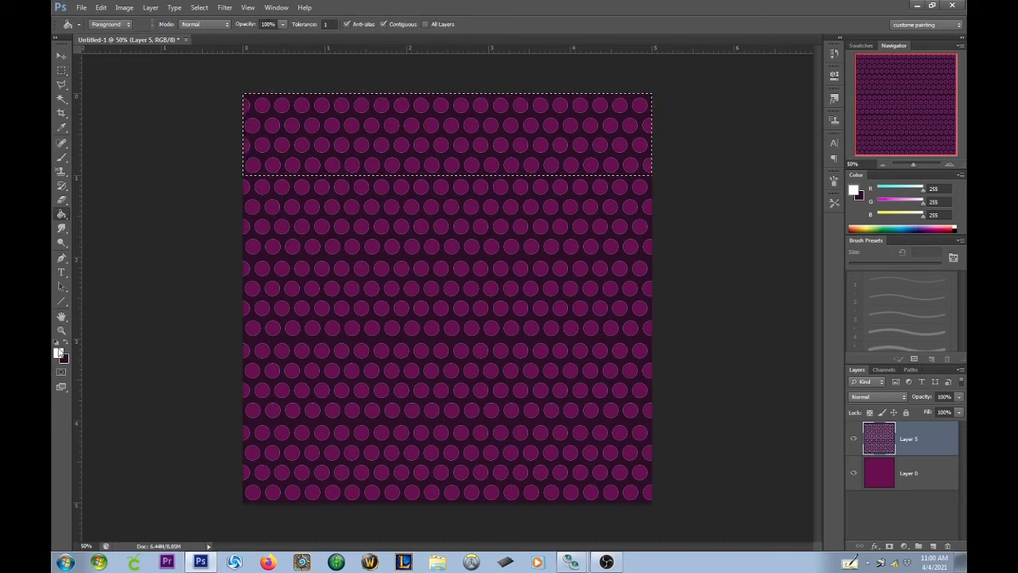
click(59, 352)
mouse_move(542, 206)
mouse_down()
mouse_move(544, 180)
mouse_move(544, 199)
mouse_up()
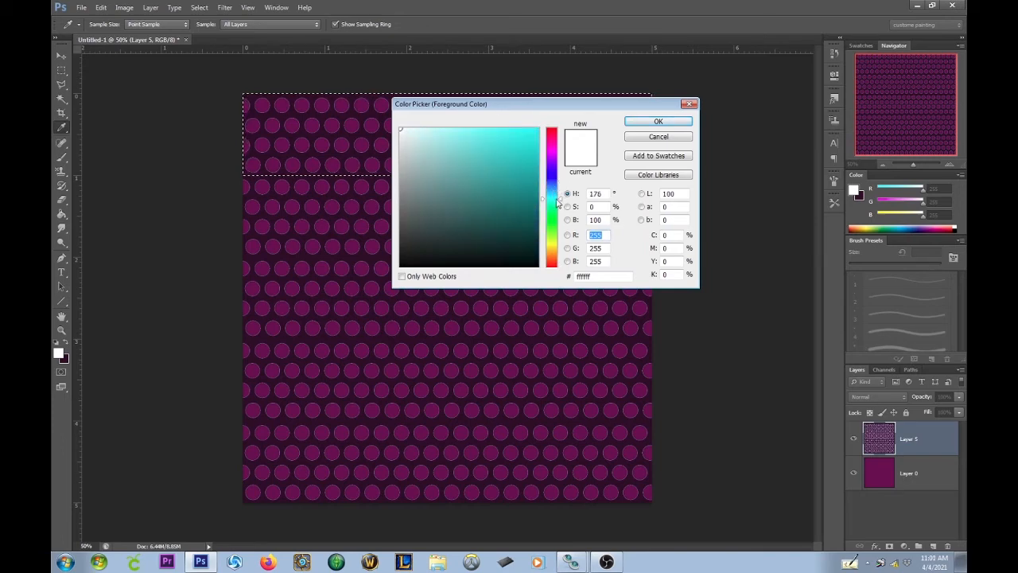
drag(512, 145, 520, 139)
click(658, 121)
key(g)
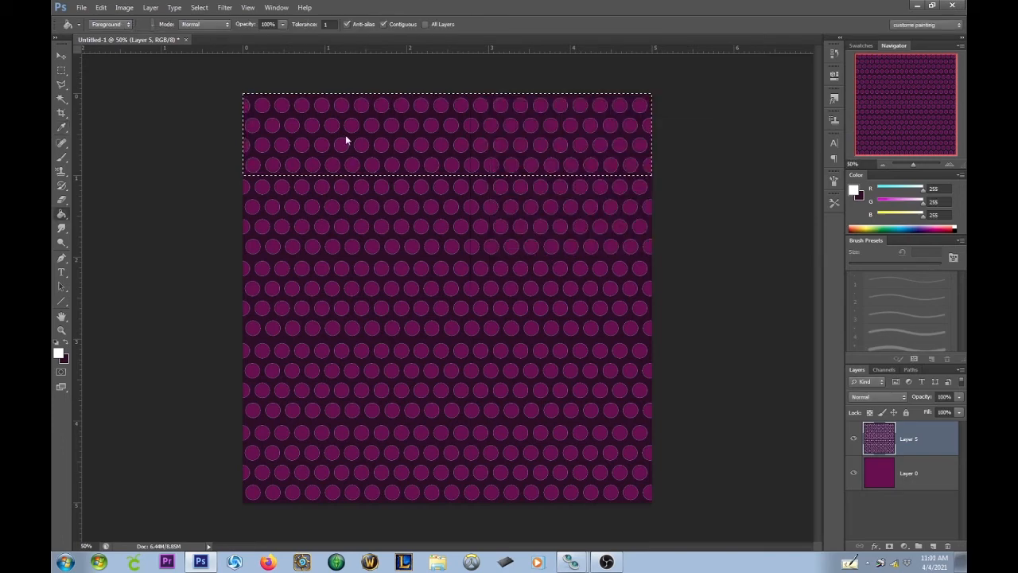
click(380, 108)
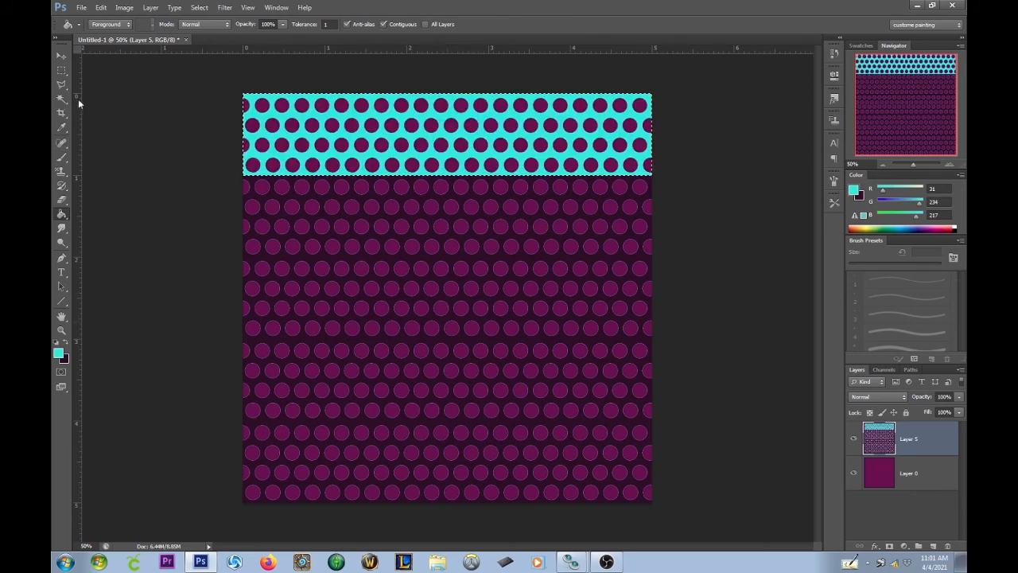
click(61, 70)
click(155, 164)
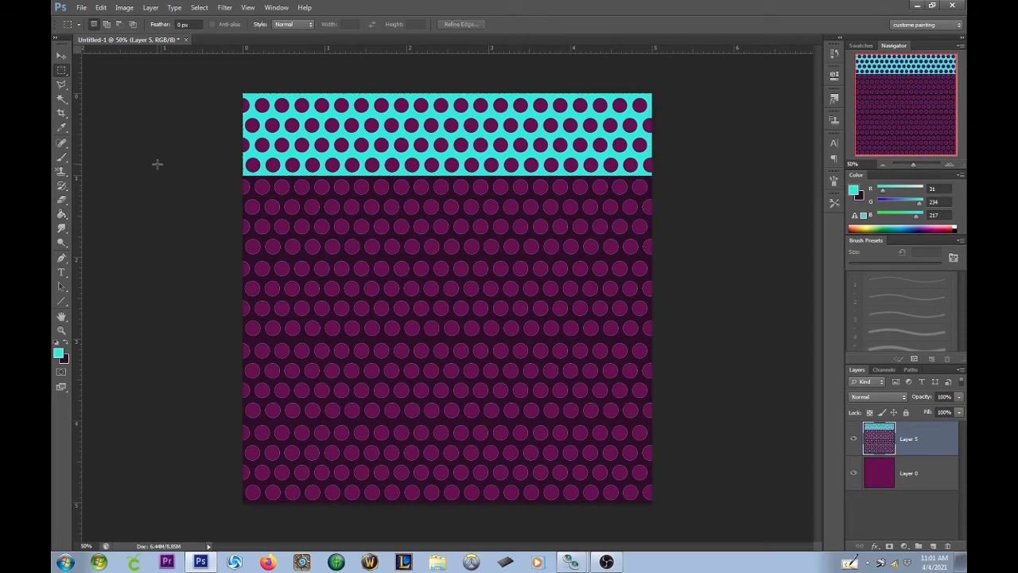